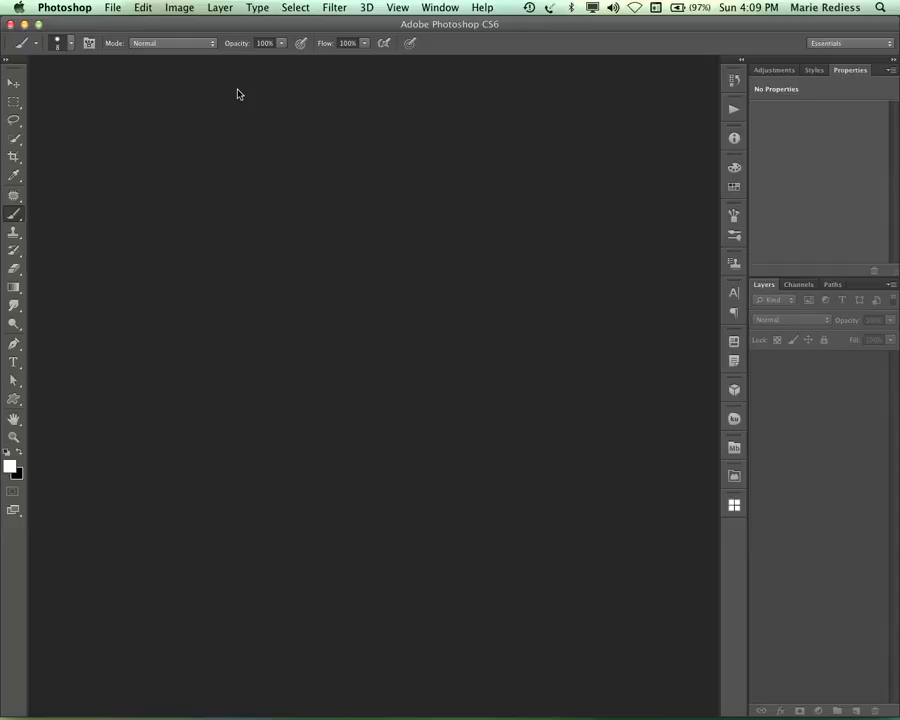
Step: Create a new document 7 inches wide and 2 inches high at 300 pixels/inch, RGB Color, with a white background
left_click(113, 8)
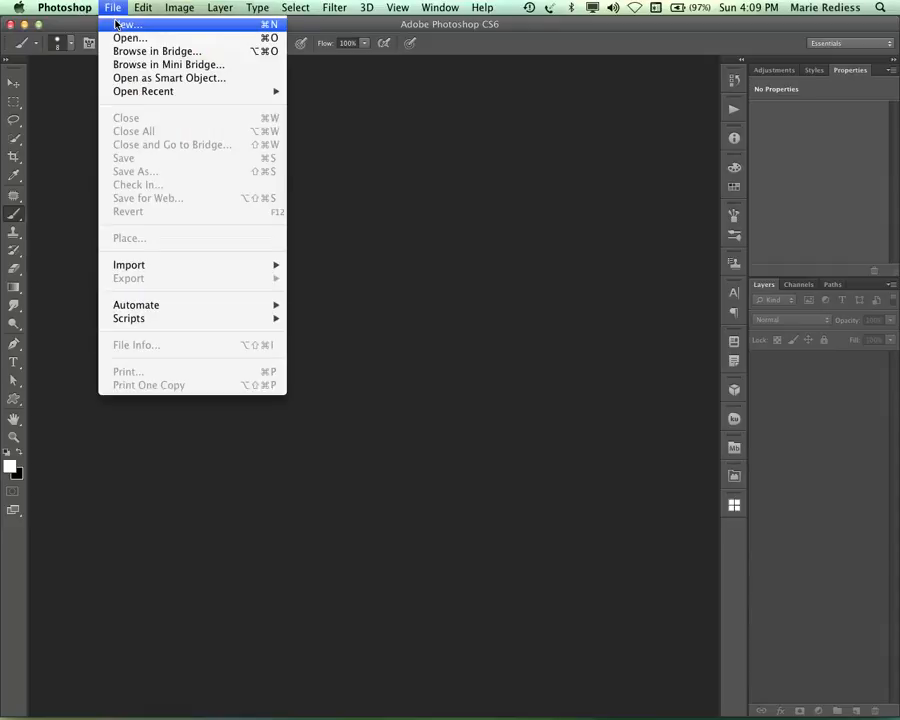
left_click(117, 25)
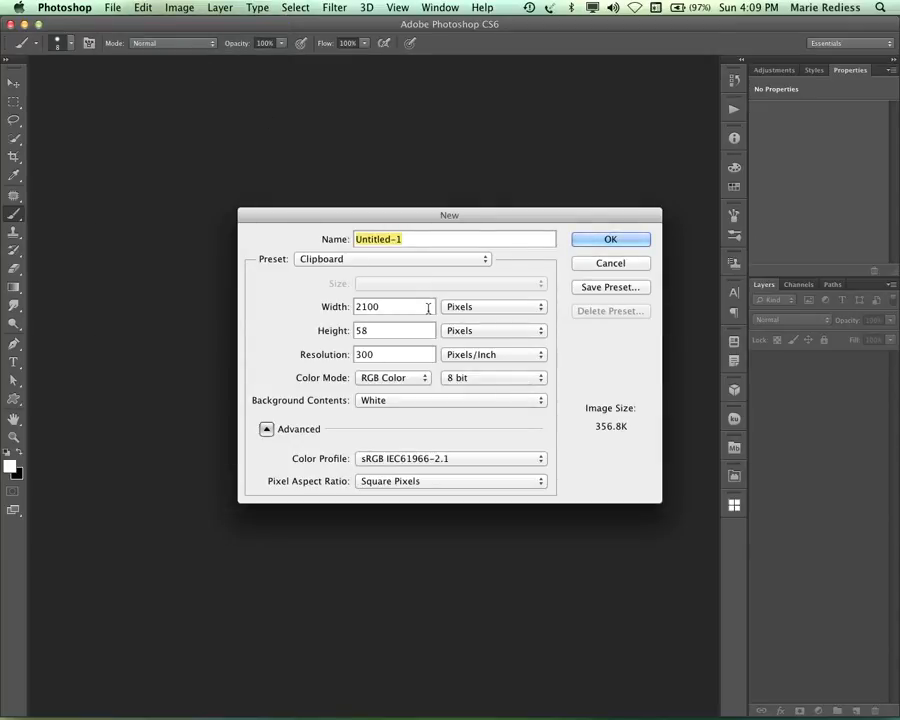
left_click(418, 307)
left_click_drag(418, 307, 292, 301)
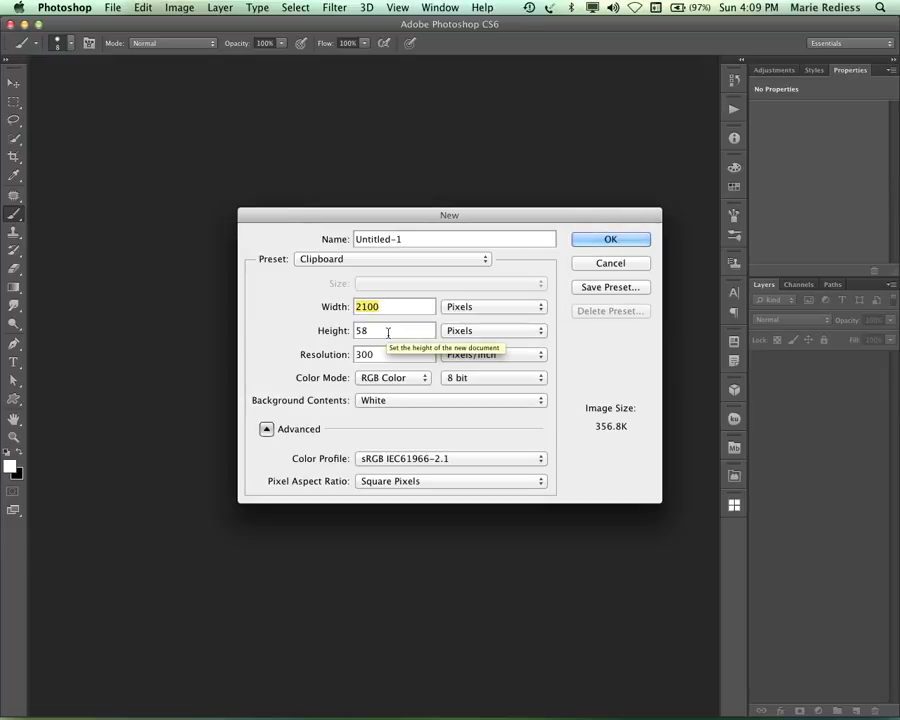
left_click_drag(388, 332, 262, 334)
left_click(484, 307)
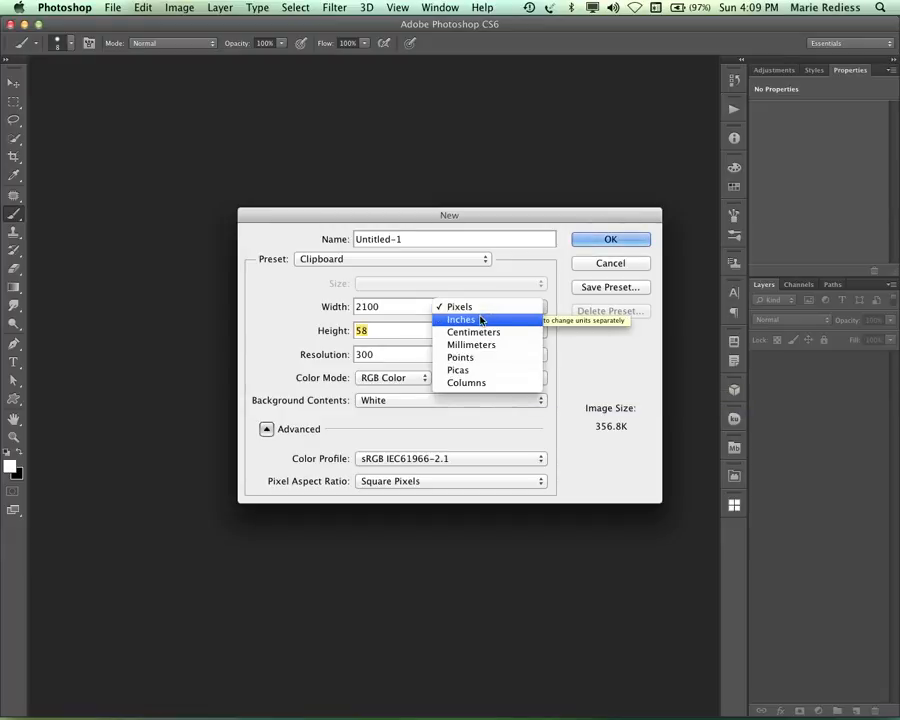
left_click(484, 319)
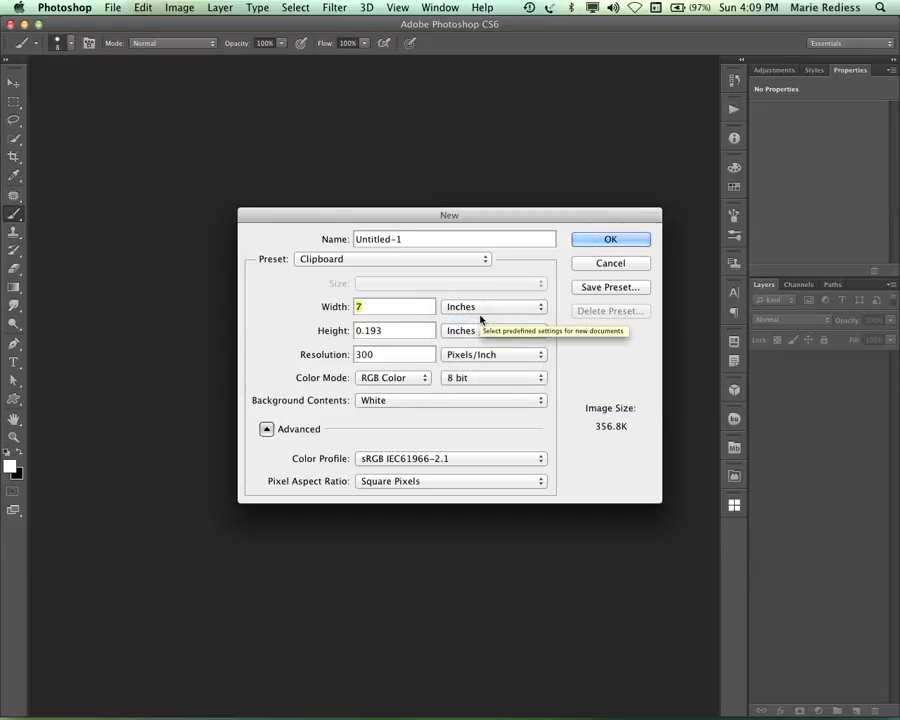
double_click(409, 328)
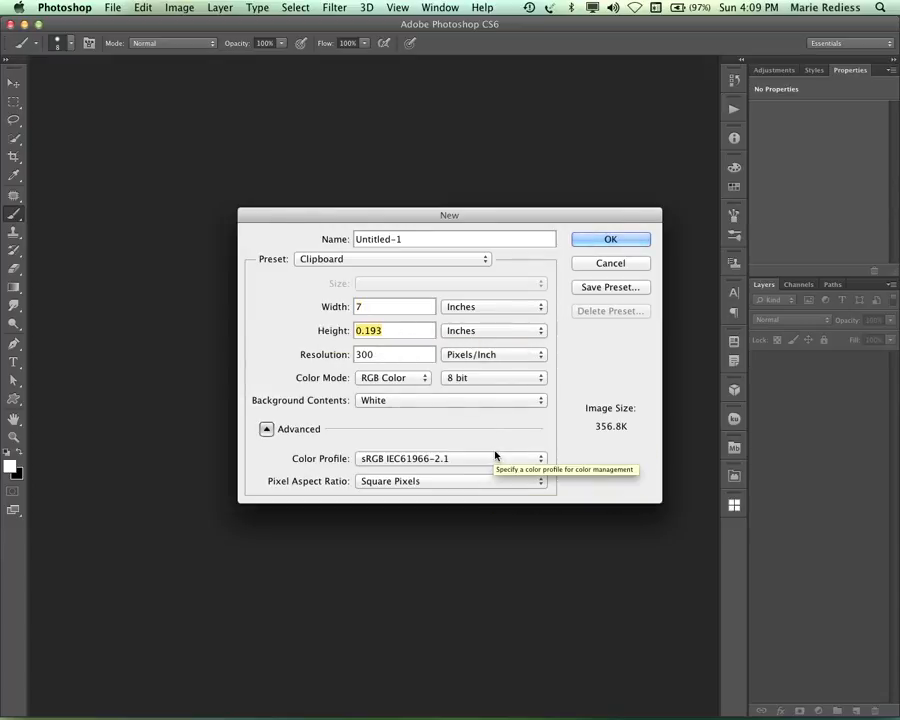
type("2")
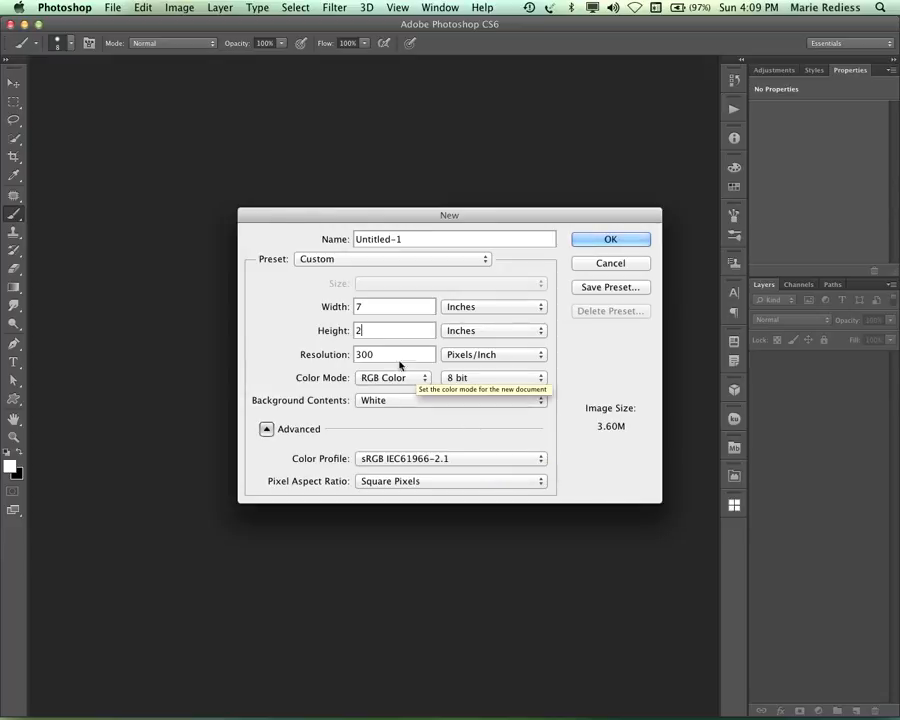
left_click(611, 241)
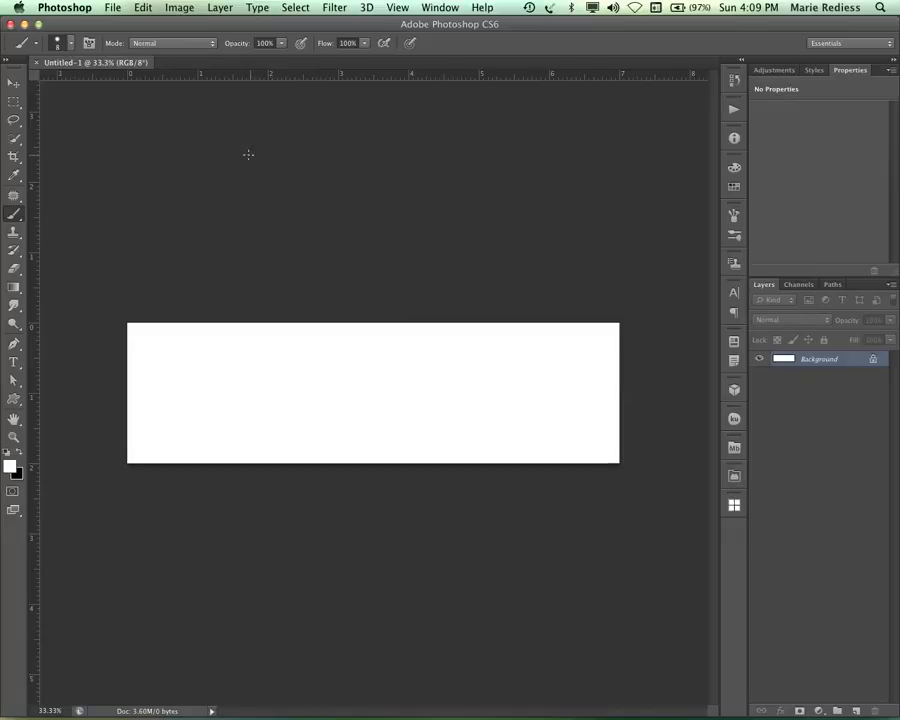
Step: Set up the Type tool with the SigRoel font and make black the foreground colour
left_click(12, 234)
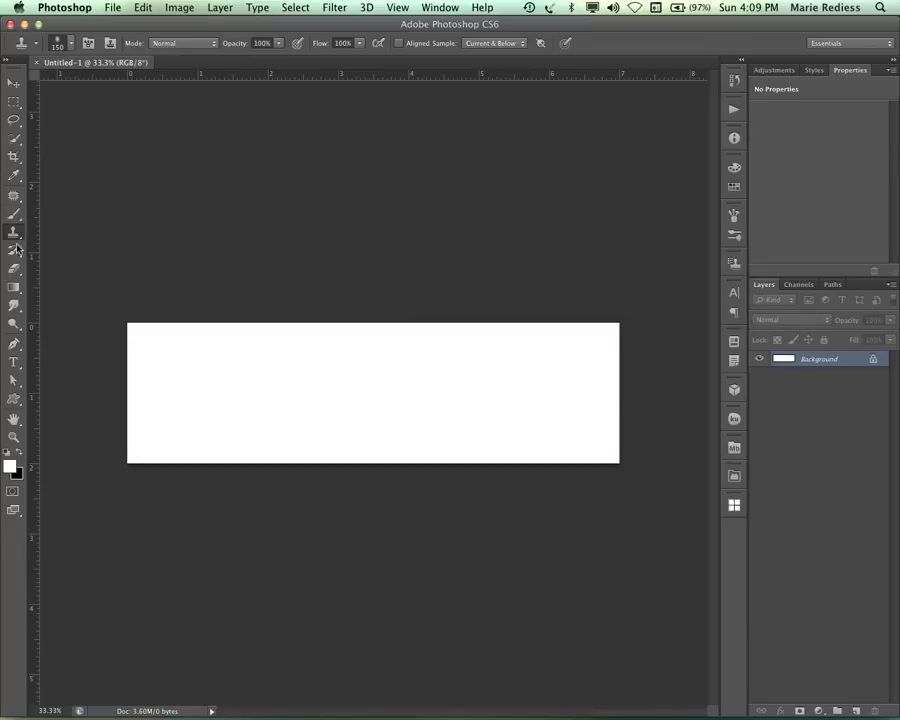
left_click(13, 362)
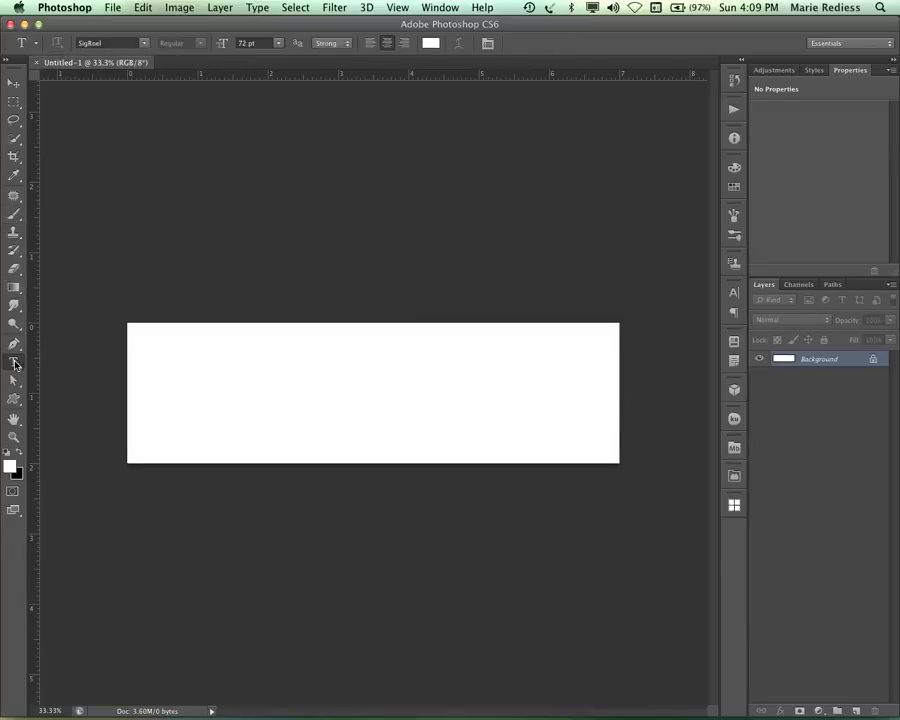
left_click(100, 43)
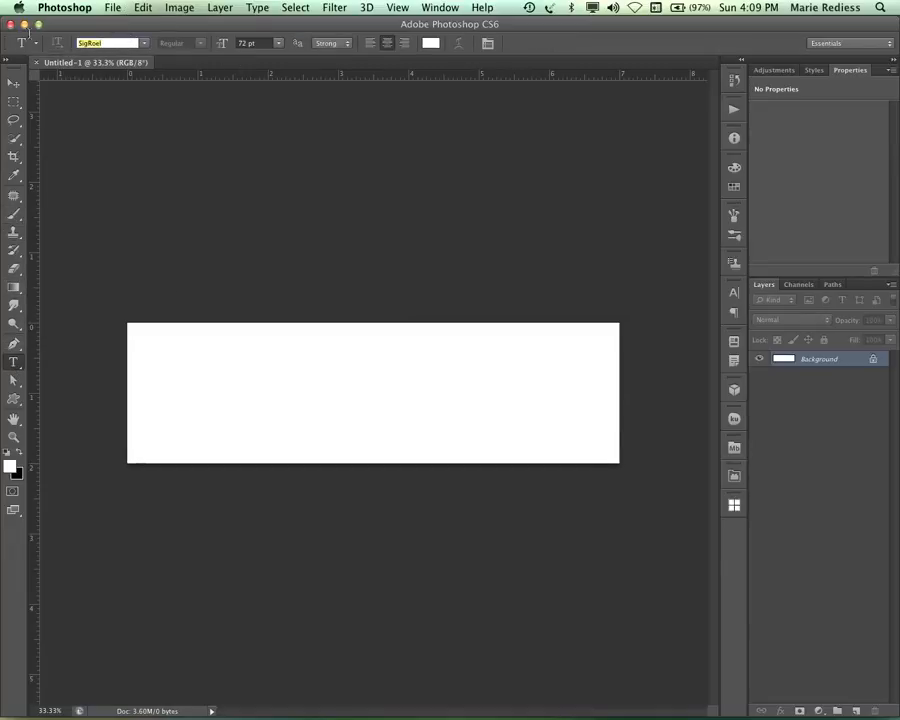
type("Sign")
type("g")
key("Return")
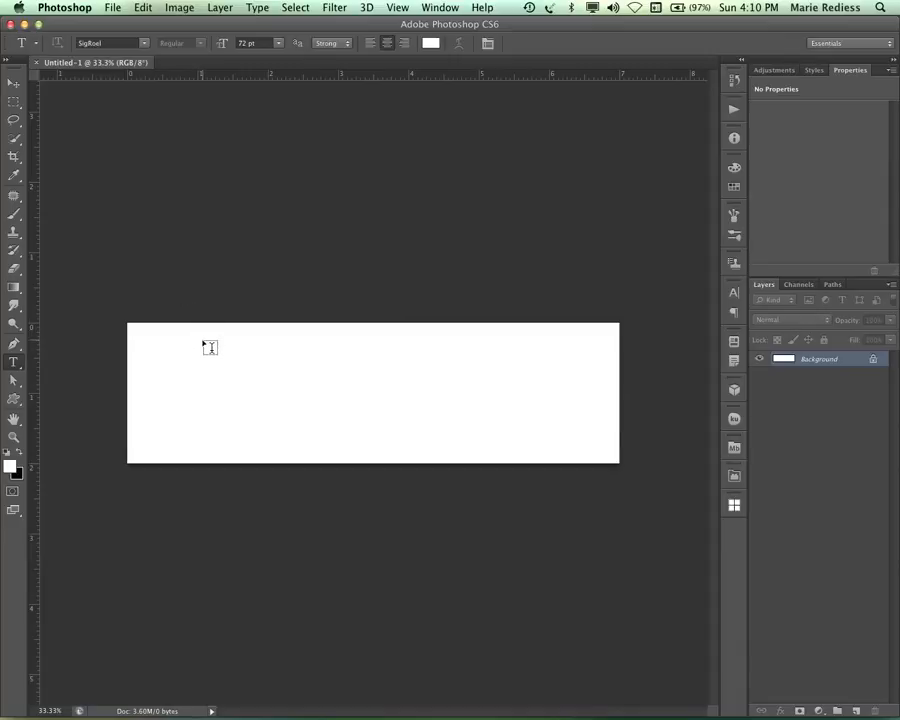
left_click(19, 452)
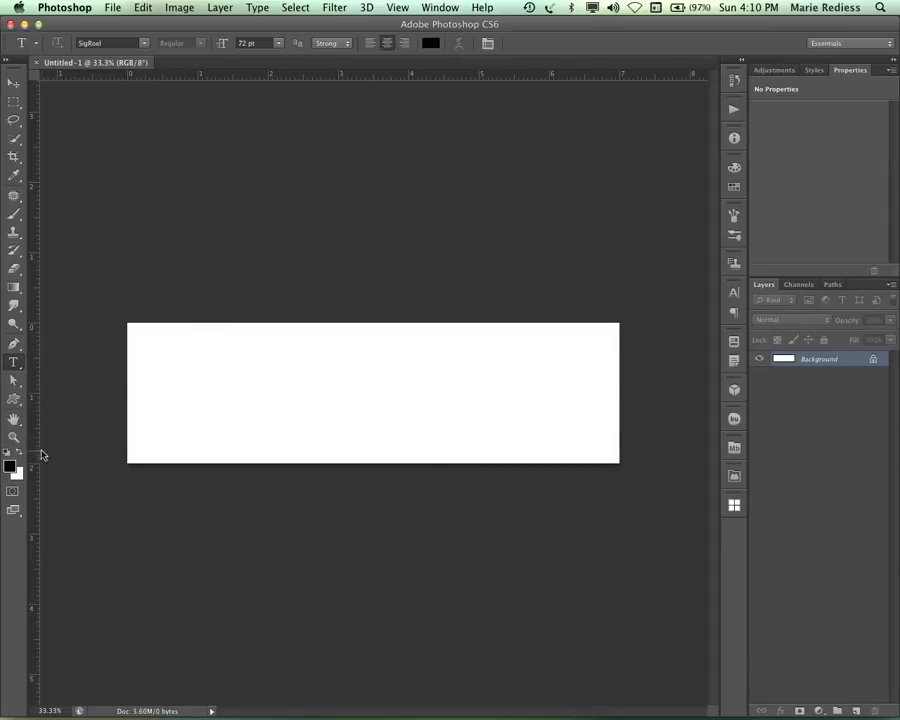
Step: Add the text "2012" at 72 pt and place it in the upper-left area of the canvas
left_click(268, 347)
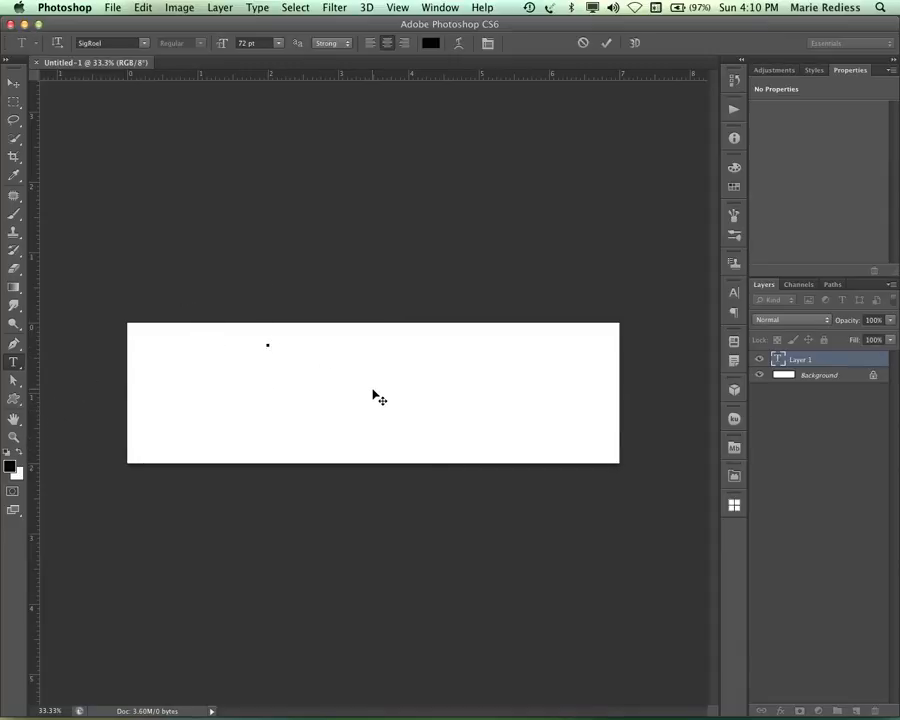
type("M012")
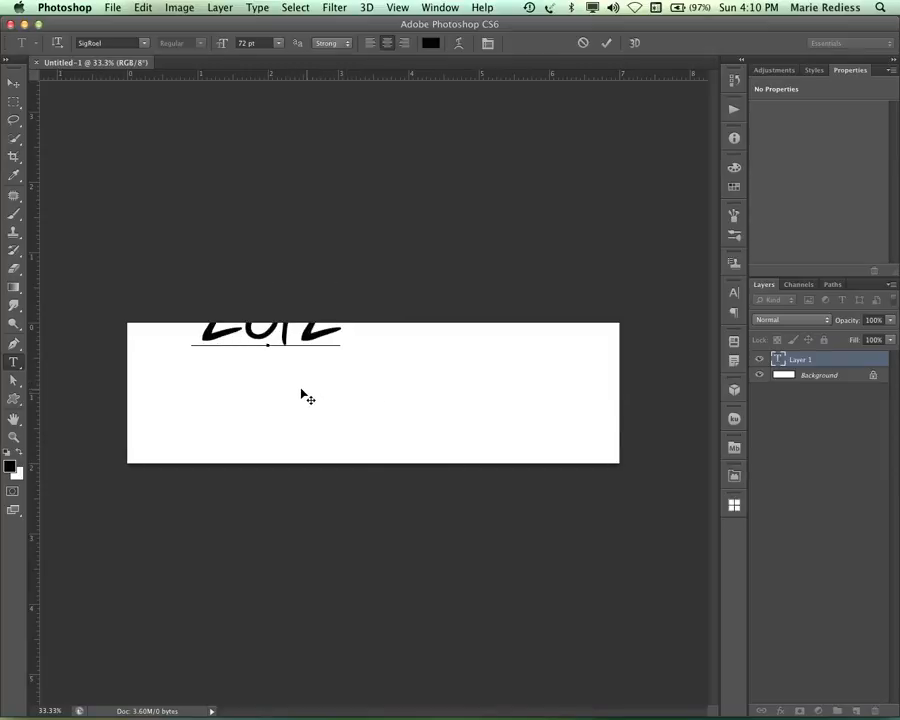
left_click_drag(302, 400, 305, 446)
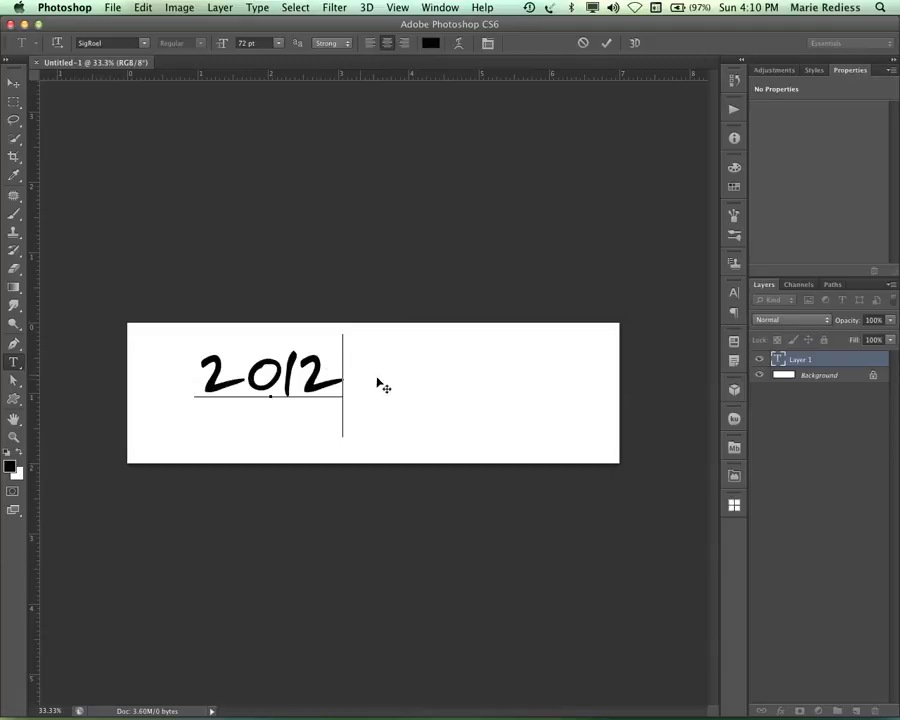
mouse_move(468, 405)
left_mouse_down()
mouse_move(464, 388)
mouse_move(478, 394)
mouse_move(460, 385)
left_mouse_up()
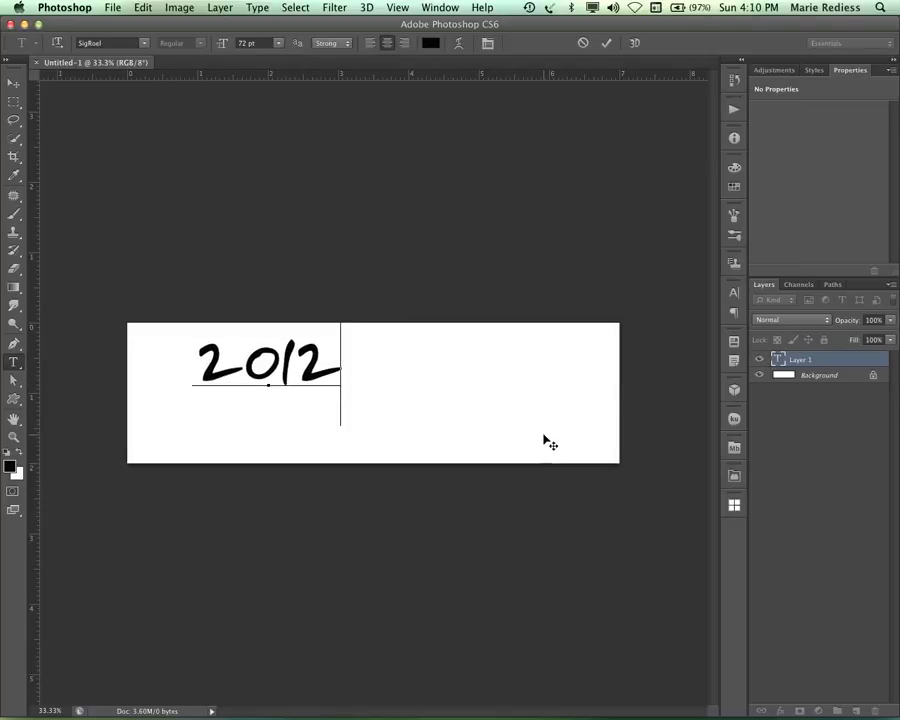
key("super+Return")
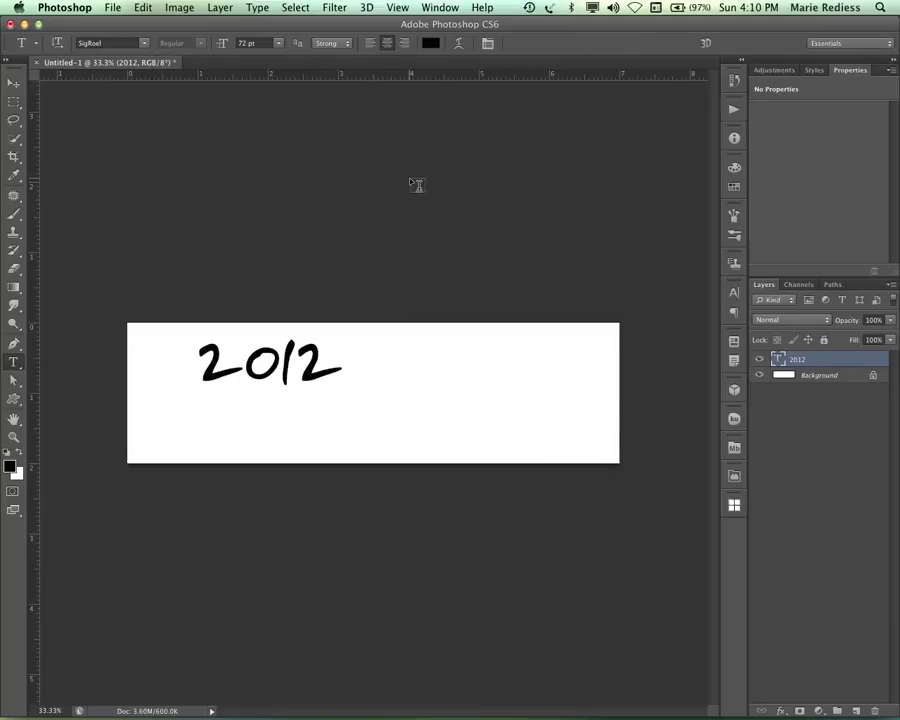
Step: Draw a copyright symbol custom shape about 192 px wide and 177 px high, and align it just before the 2012 text
left_click(14, 400)
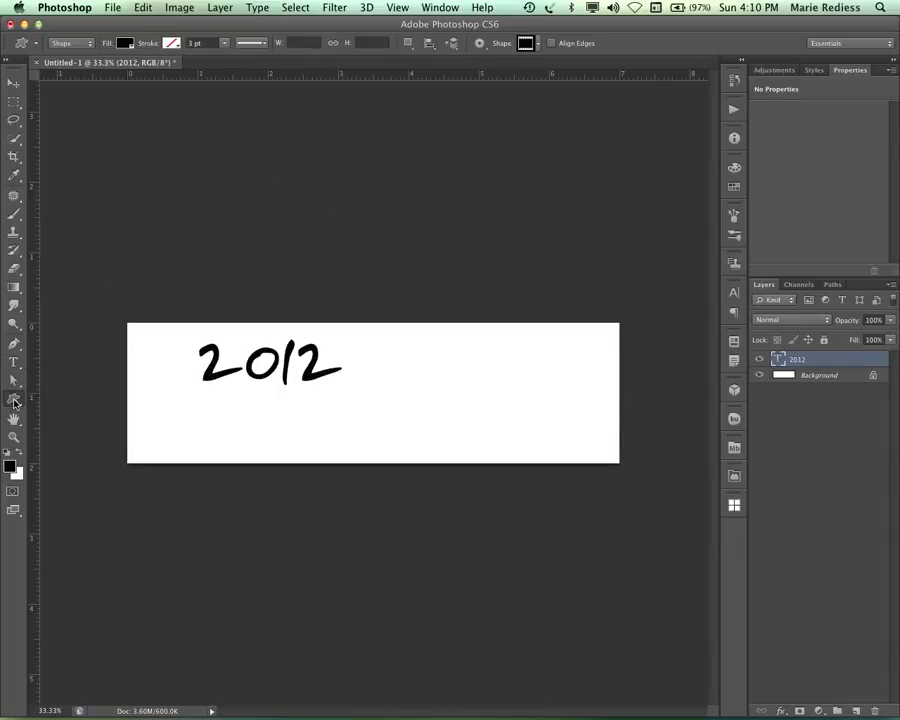
left_click(538, 44)
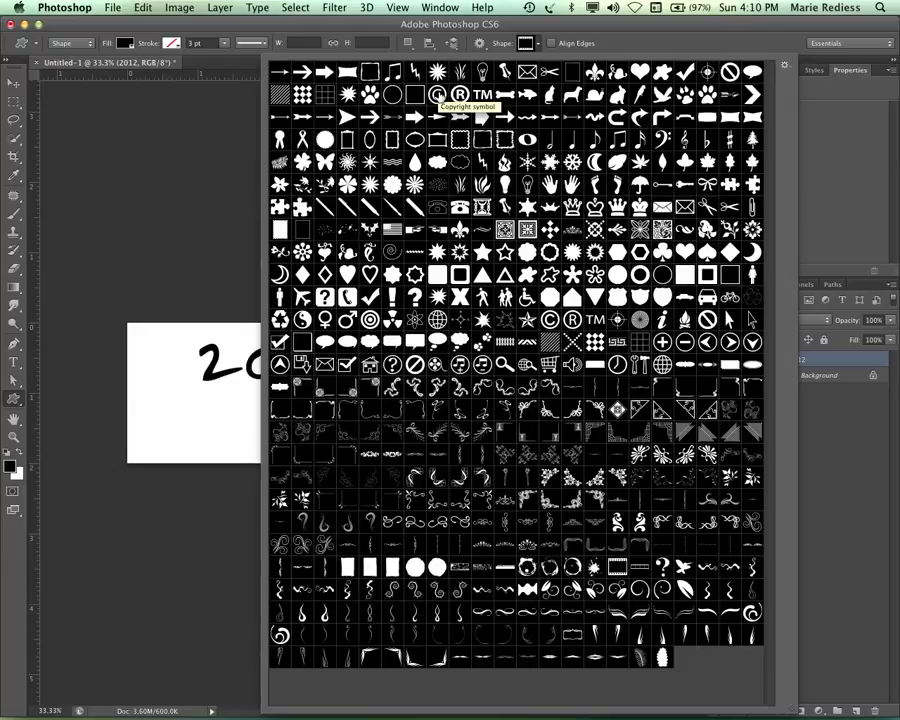
left_click(437, 96)
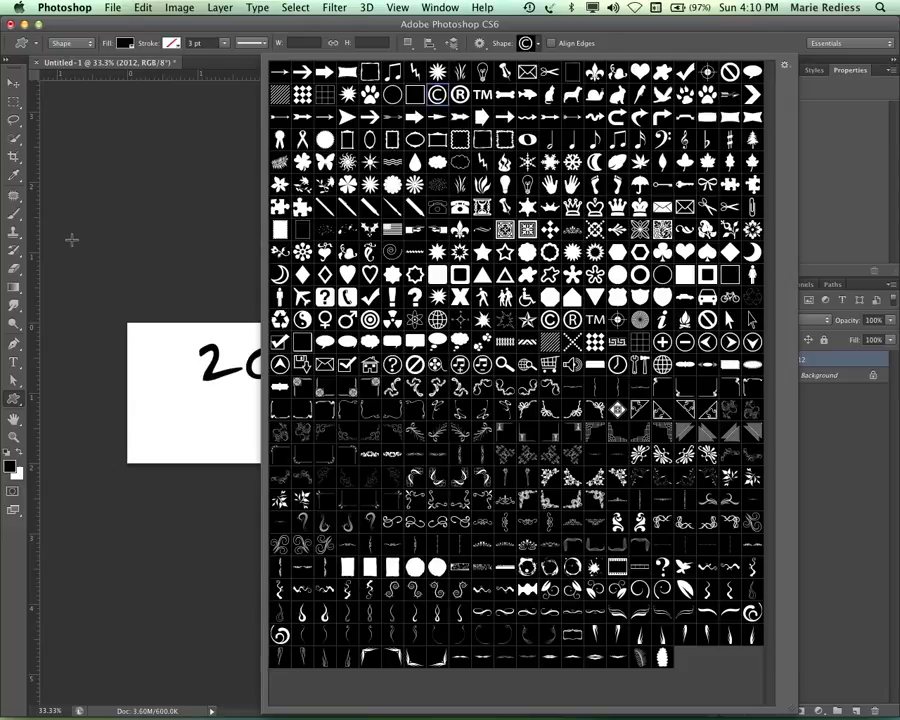
left_click(201, 24)
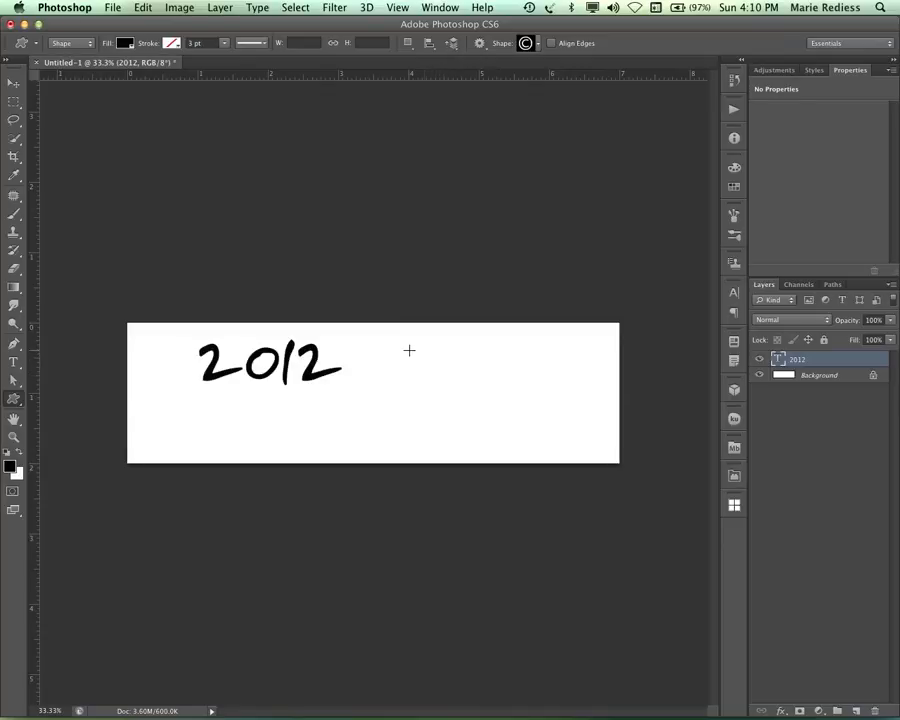
left_click_drag(140, 332, 182, 370)
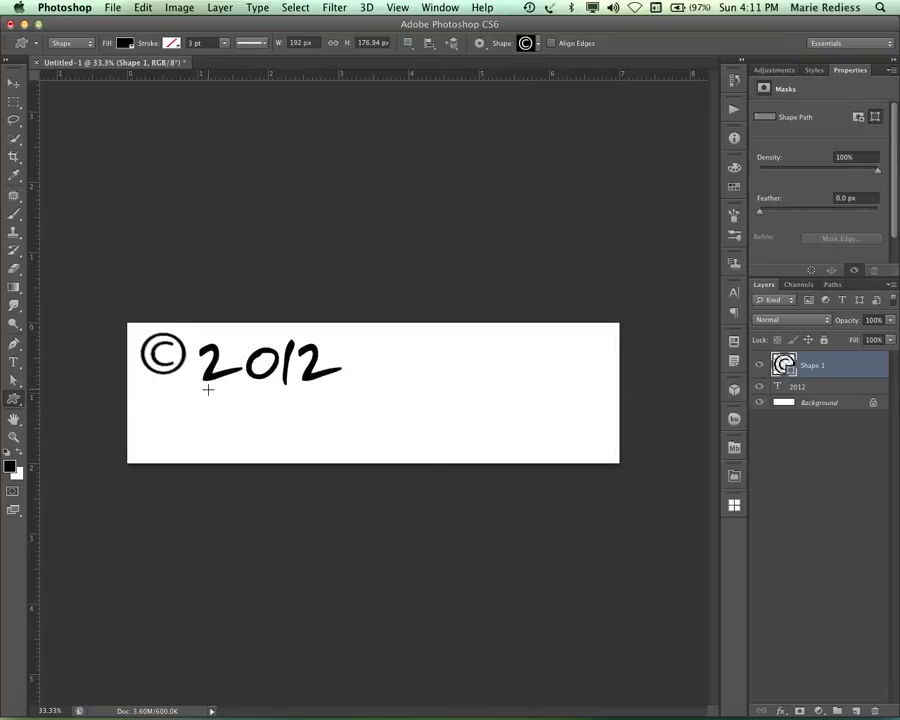
key("v")
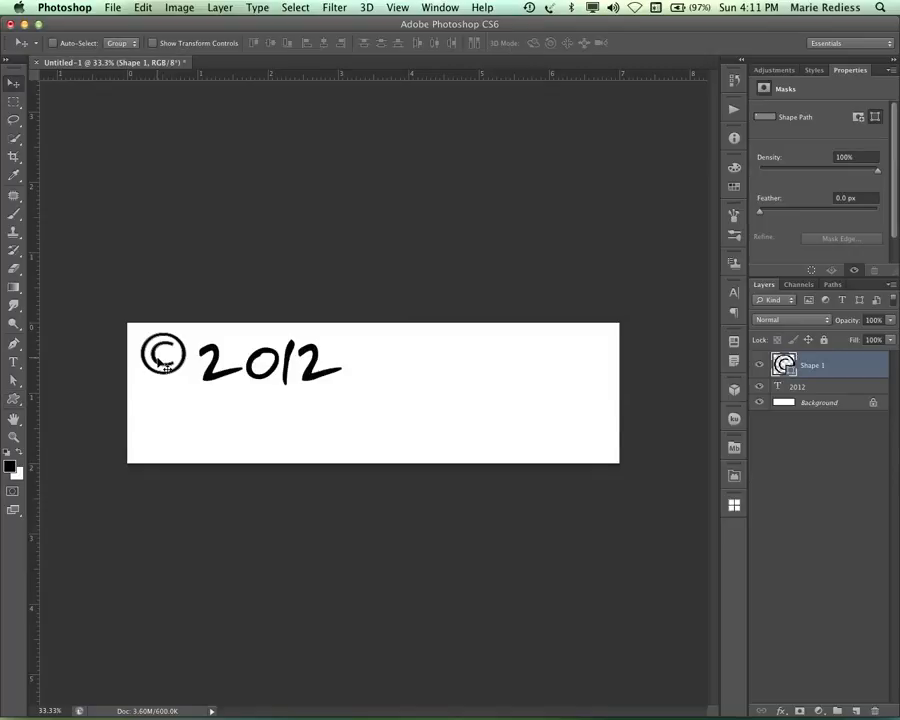
left_click_drag(160, 365, 166, 370)
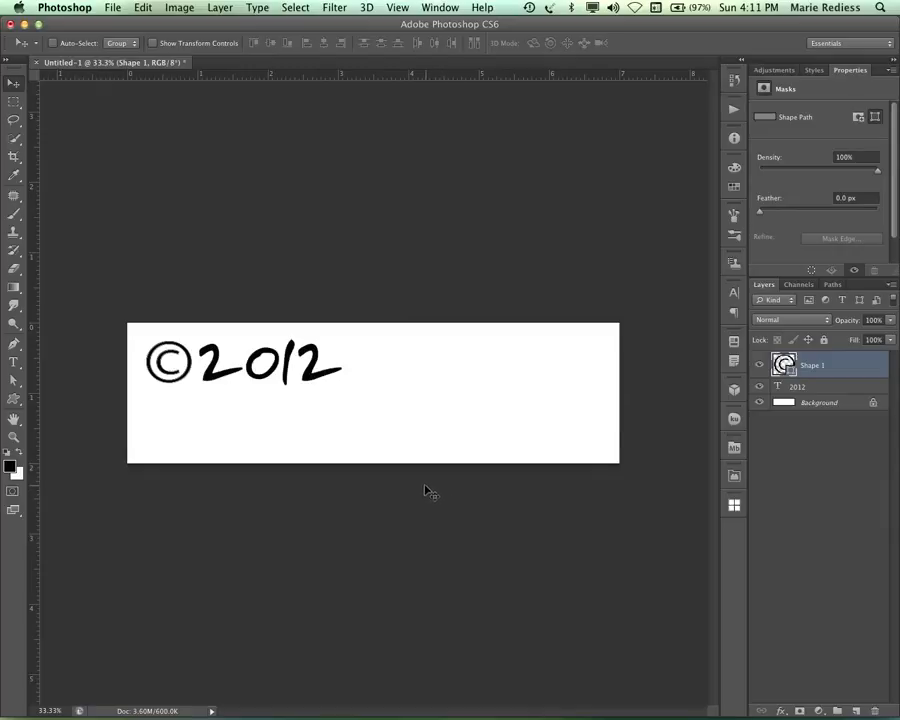
Step: Replace the copyright shape by hiding its layer and adding © before 2012, with the text moved slightly toward the canvas's upper-left corner
left_click(760, 366)
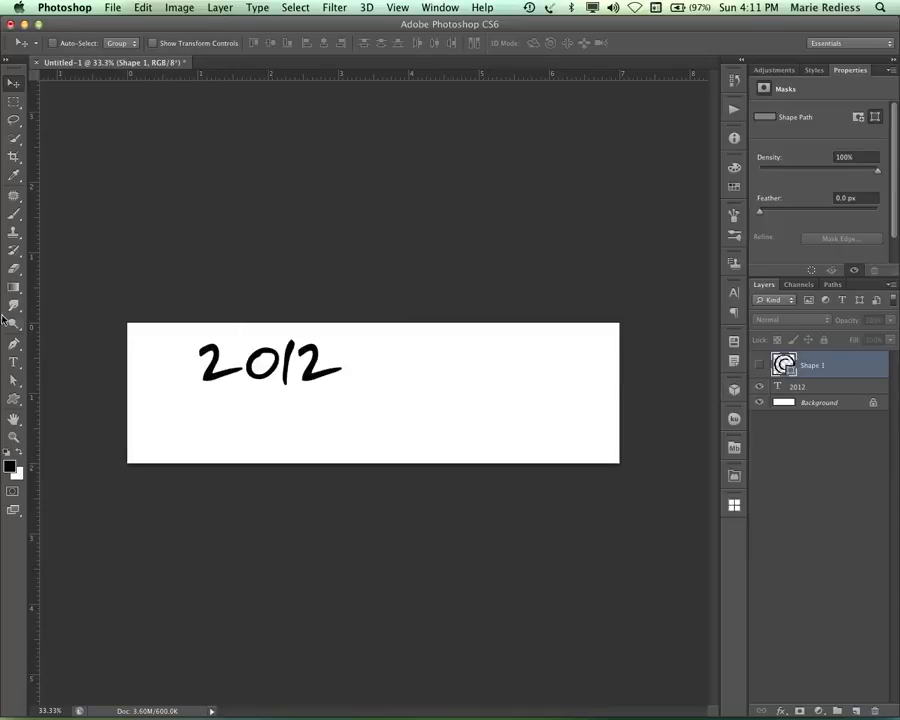
left_click(13, 362)
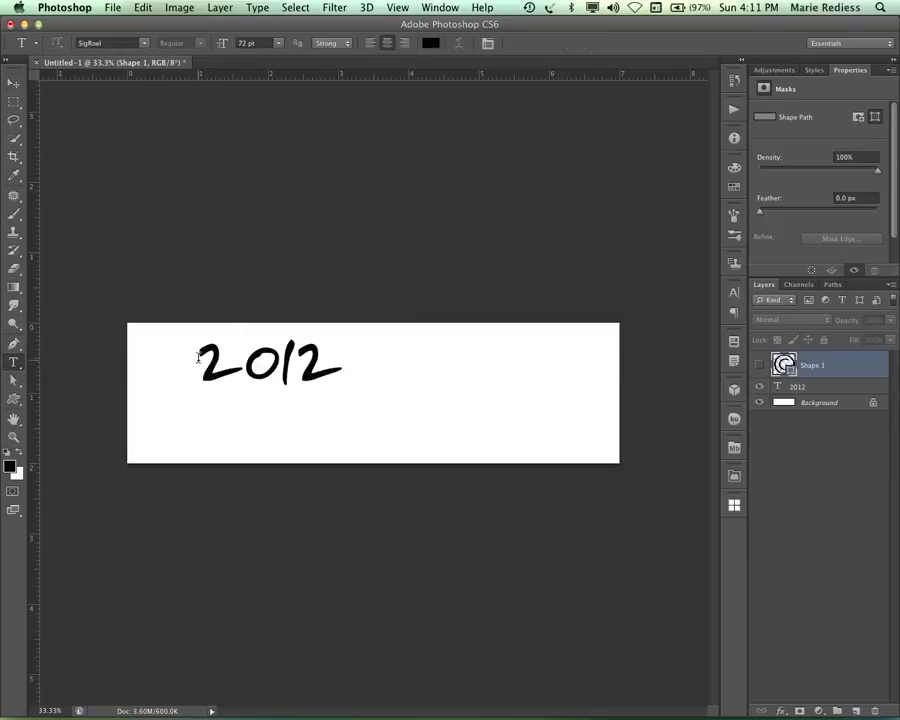
left_click(262, 373)
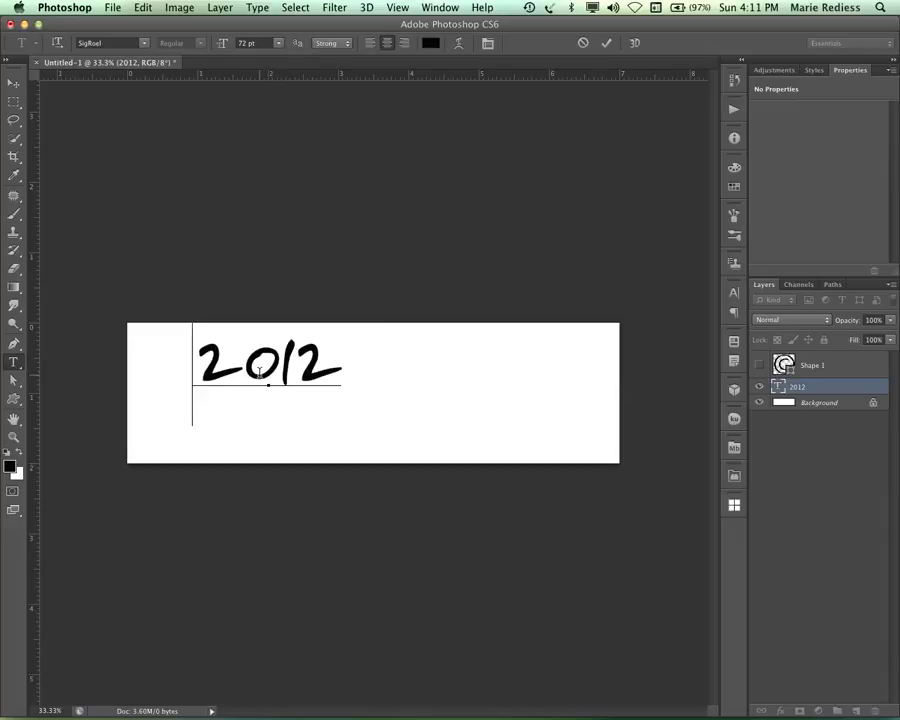
type("©")
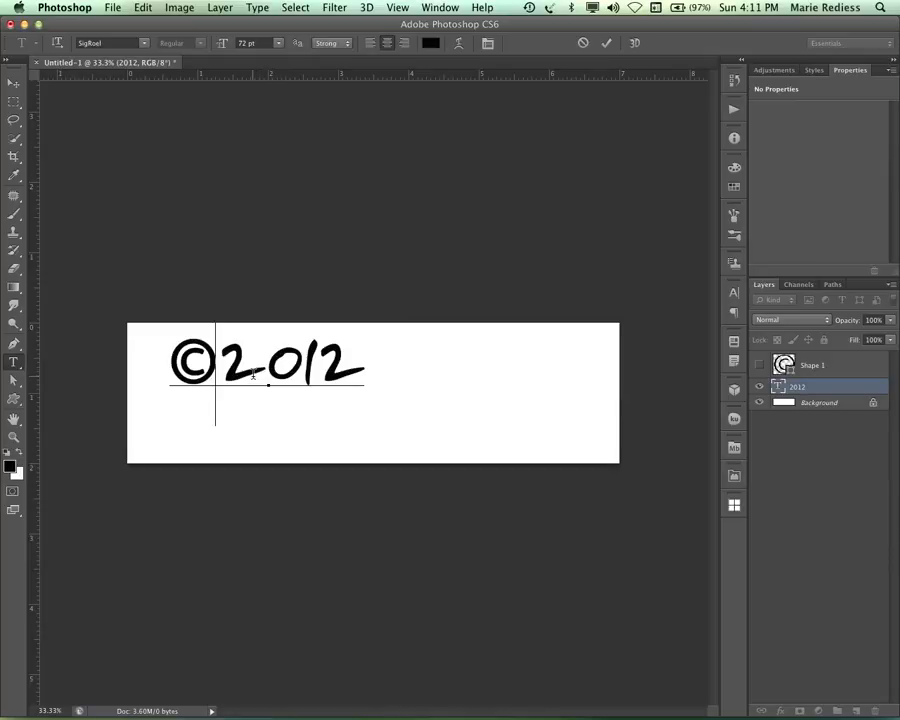
left_click(400, 425)
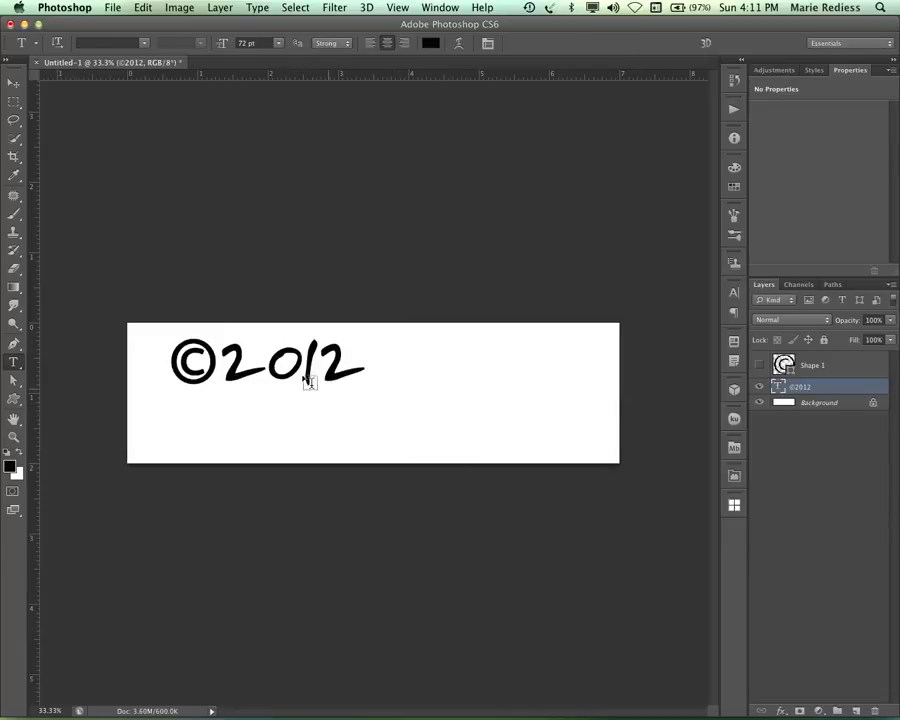
key("v")
left_click_drag(288, 362, 269, 358)
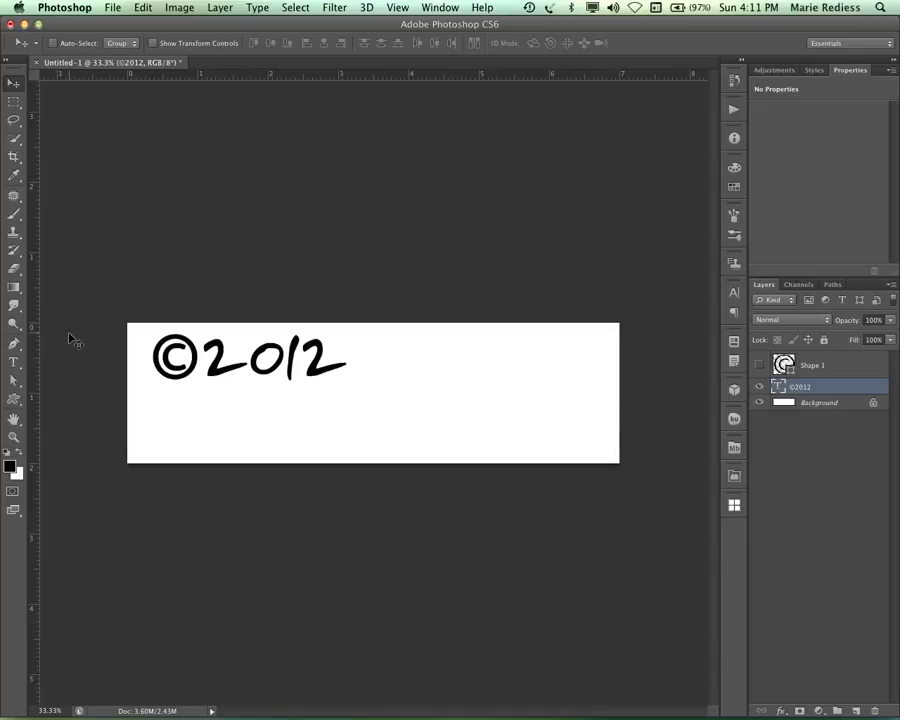
Step: Start a new text layer in SigRoel at 30 pt below the ©2012 text, near its starting edge
left_click(13, 343)
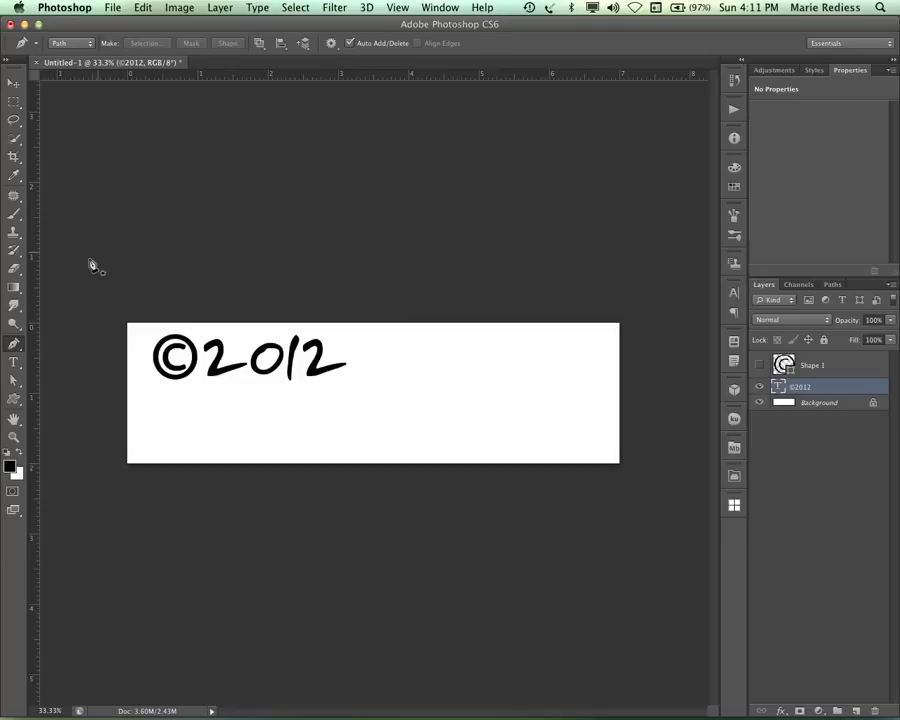
left_click(13, 362)
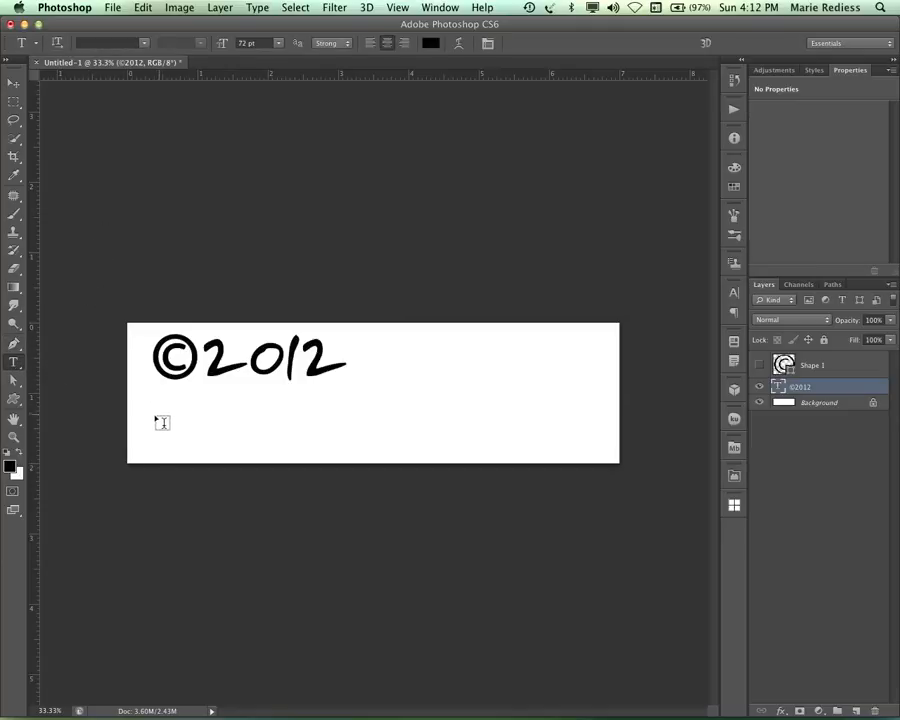
left_click(154, 413)
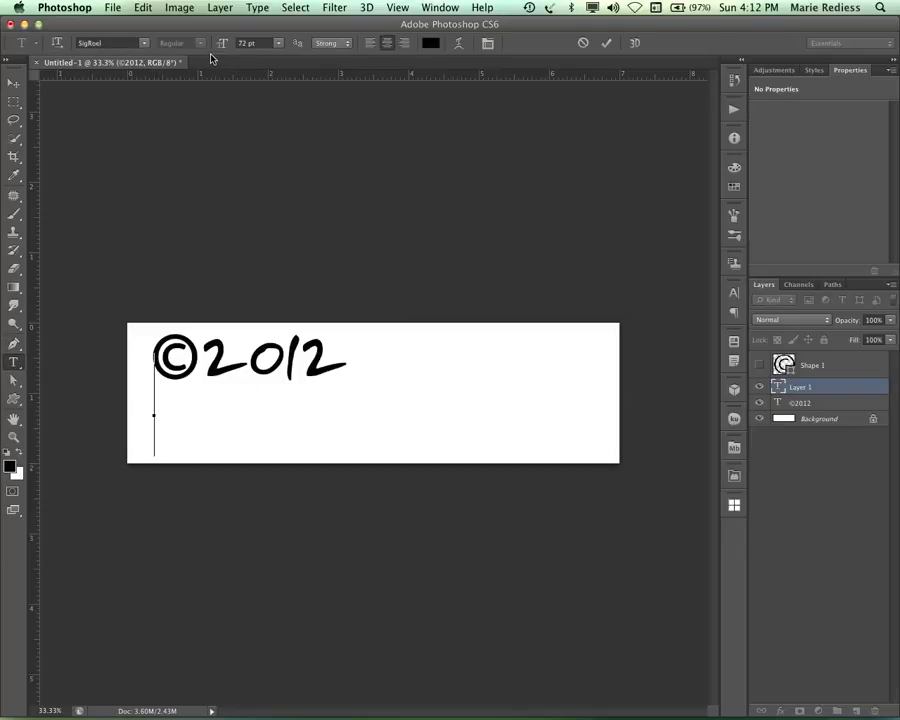
left_click(278, 44)
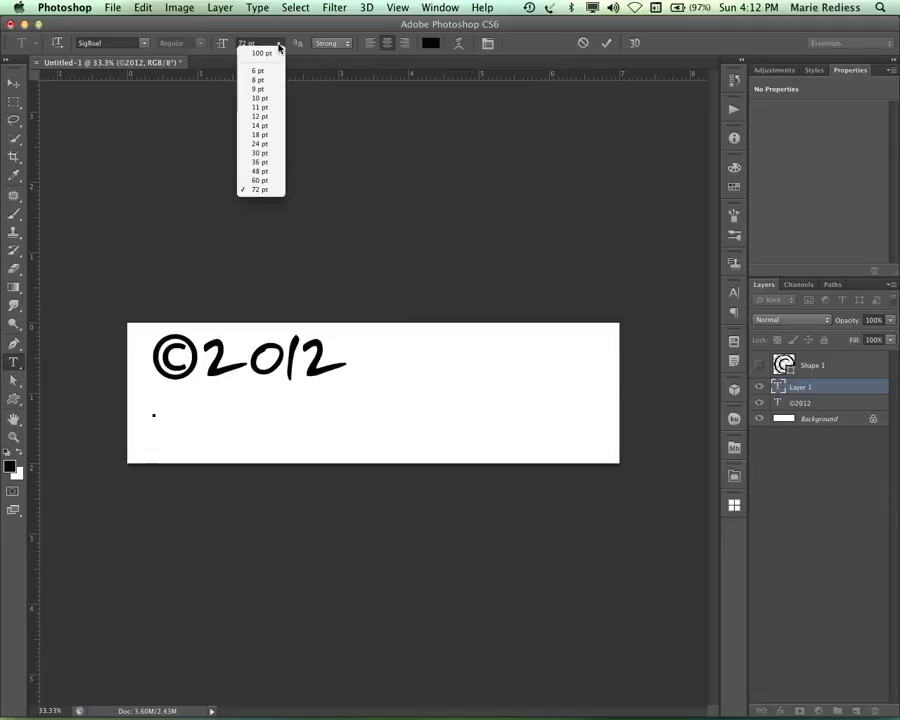
left_click(260, 143)
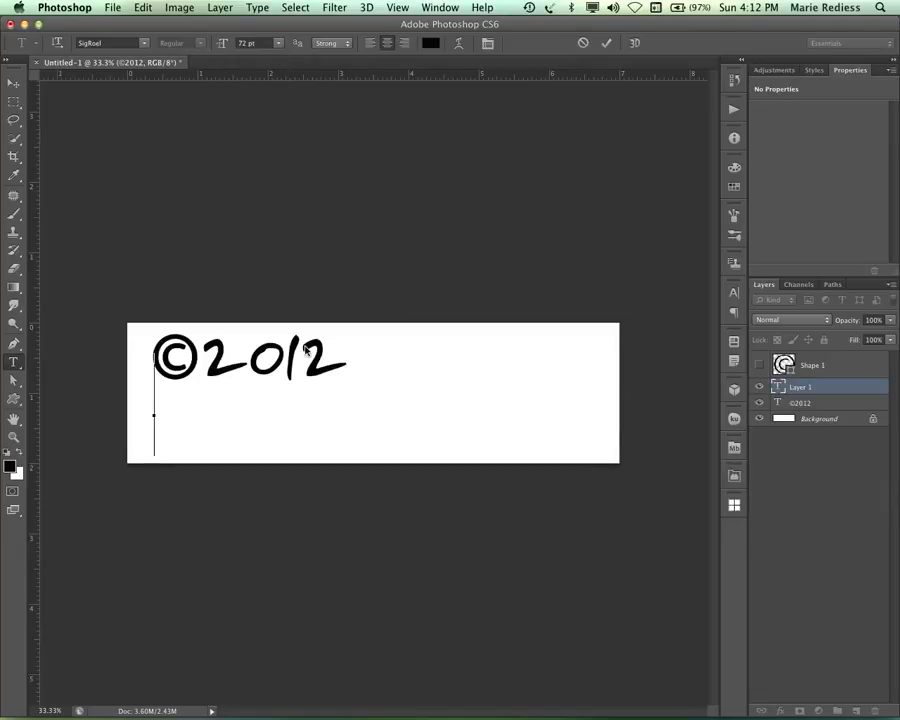
left_click(278, 46)
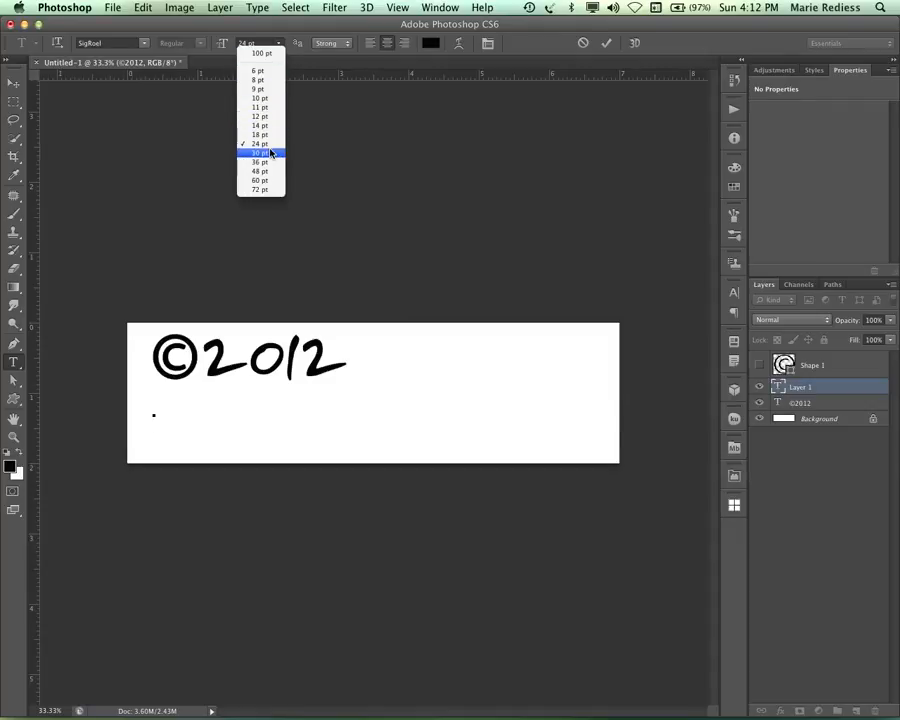
left_click(304, 352)
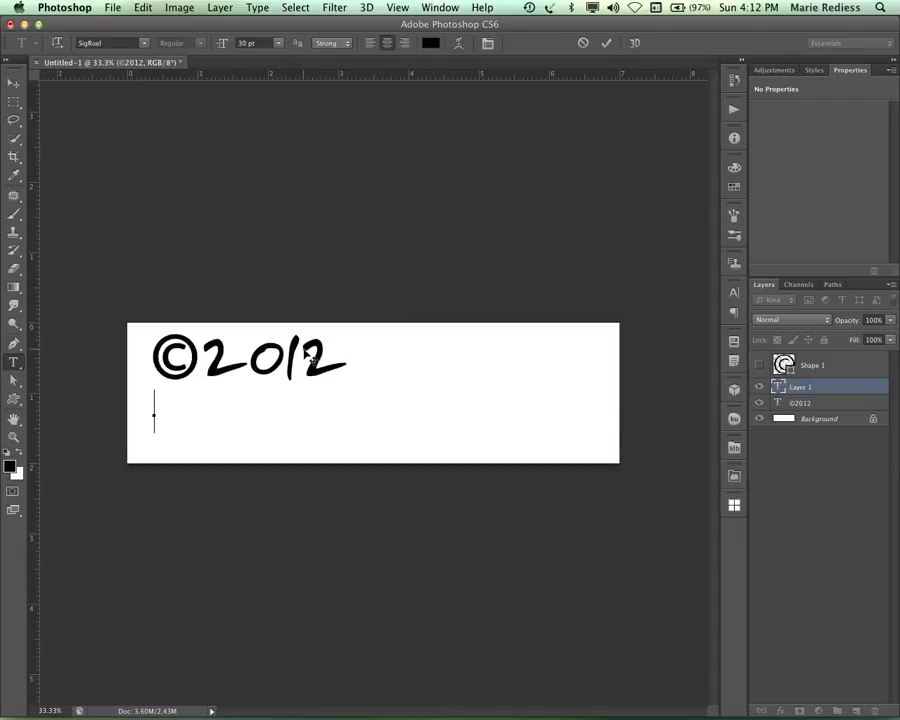
Step: Enter the left-aligned text "cREEations Photography & Design" and shift it slightly down, clear of the ©2012 text
type("creea")
type("tion")
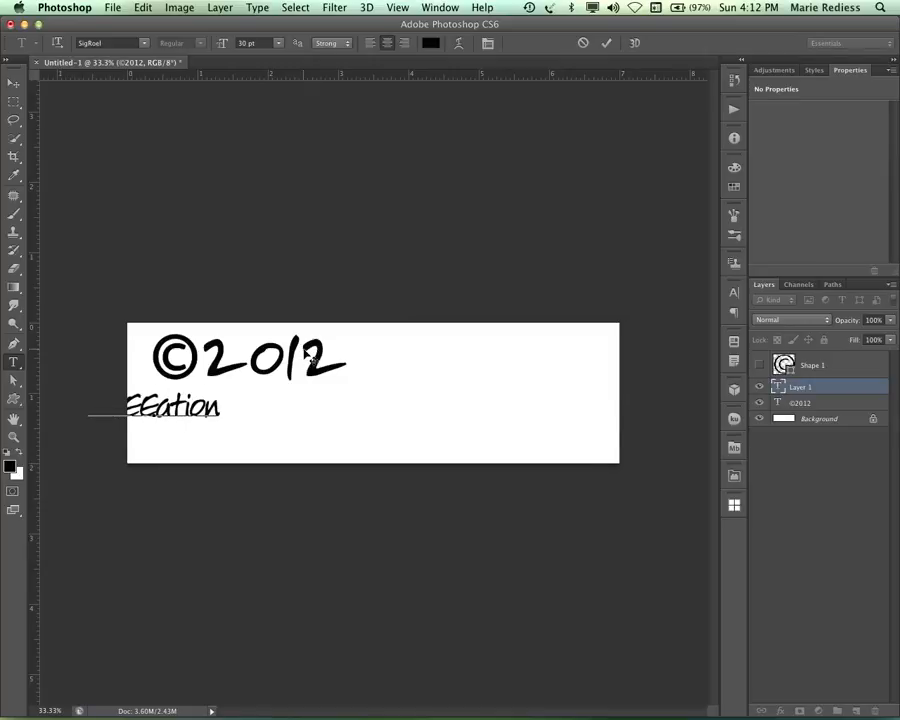
type("s")
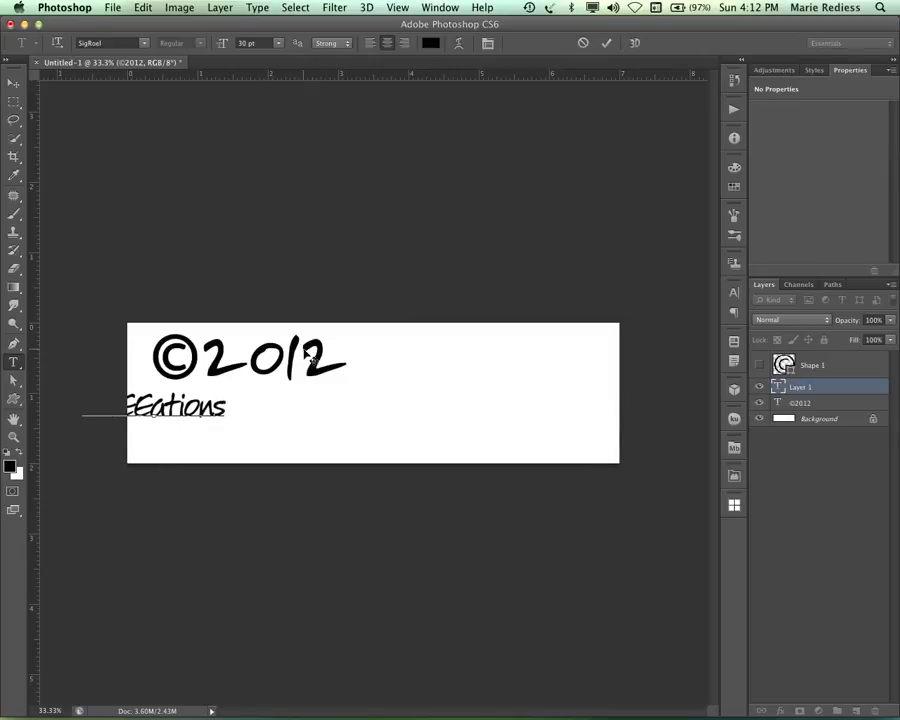
left_click(370, 44)
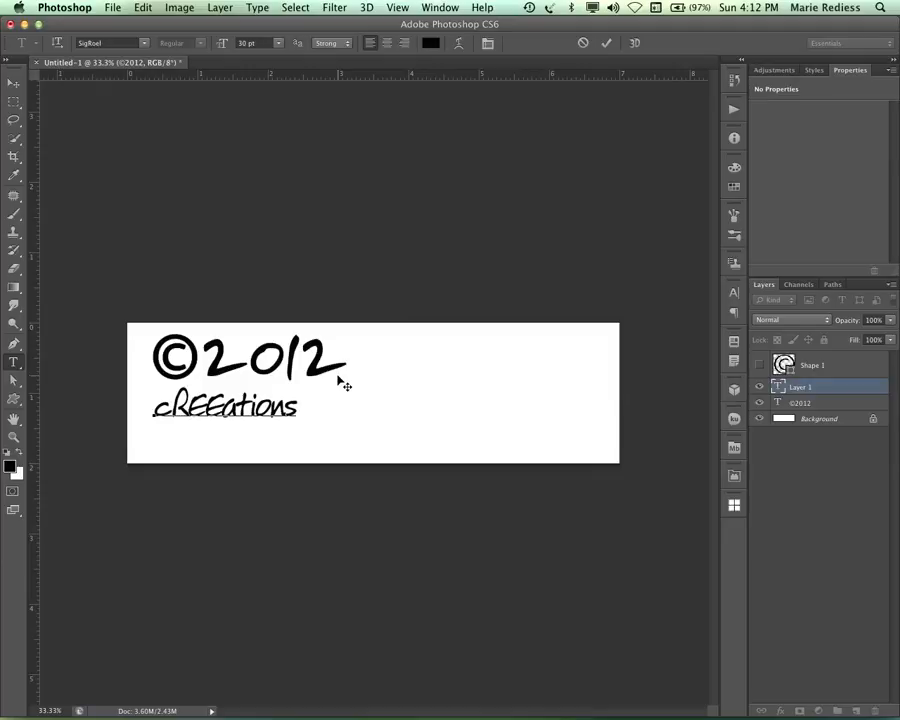
type("ot")
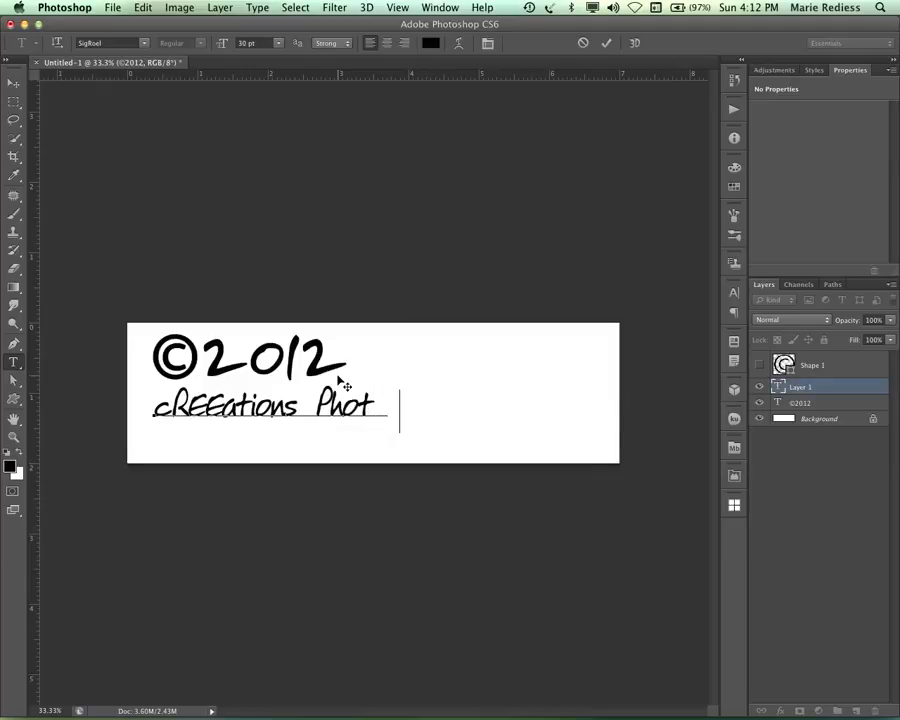
type("ography & Design")
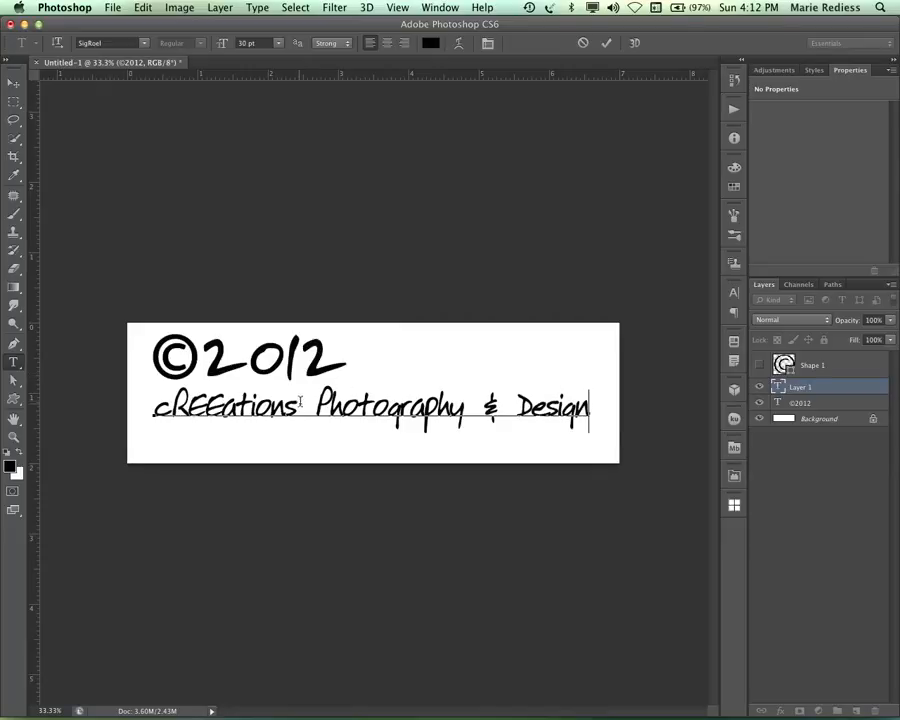
mouse_move(300, 458)
left_mouse_down()
mouse_move(295, 473)
mouse_move(307, 462)
left_mouse_up()
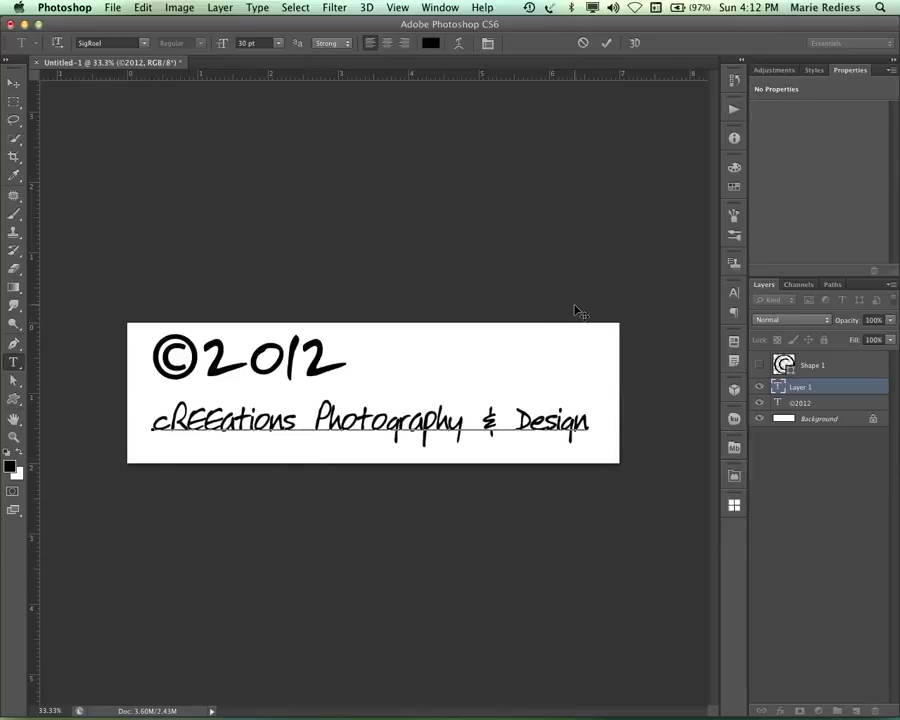
key("super+Return")
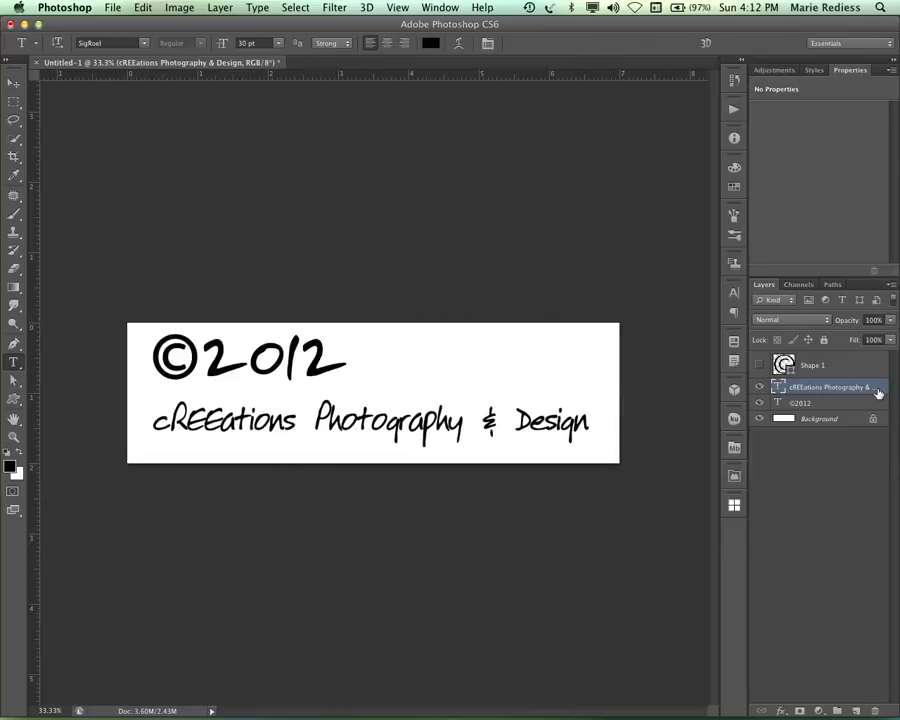
Step: Add a new empty layer above the text layers and set up a hard round brush of 9 px
left_click(857, 710)
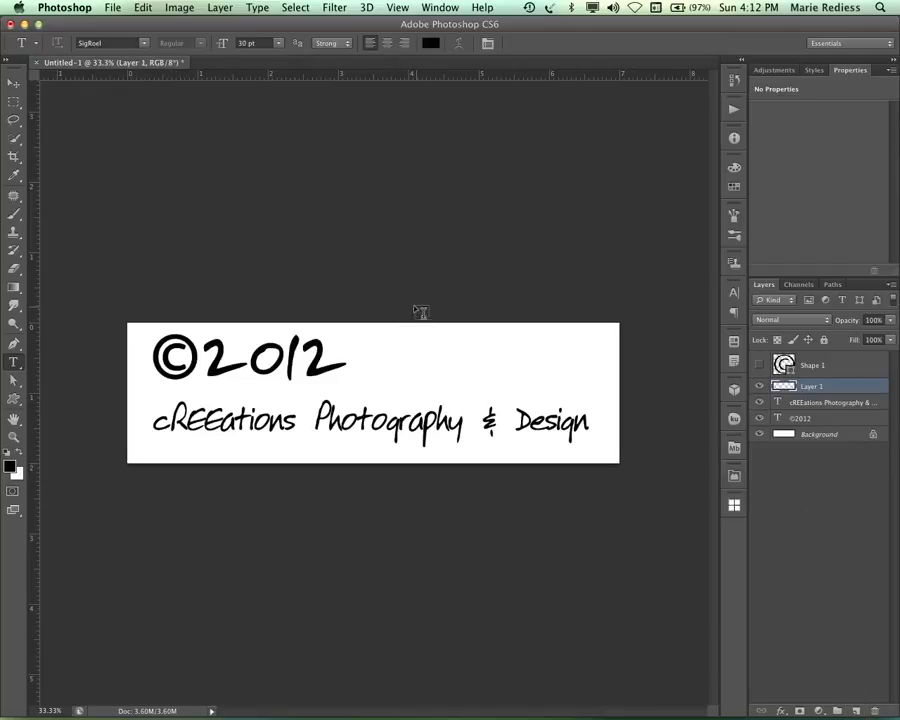
left_click(15, 213)
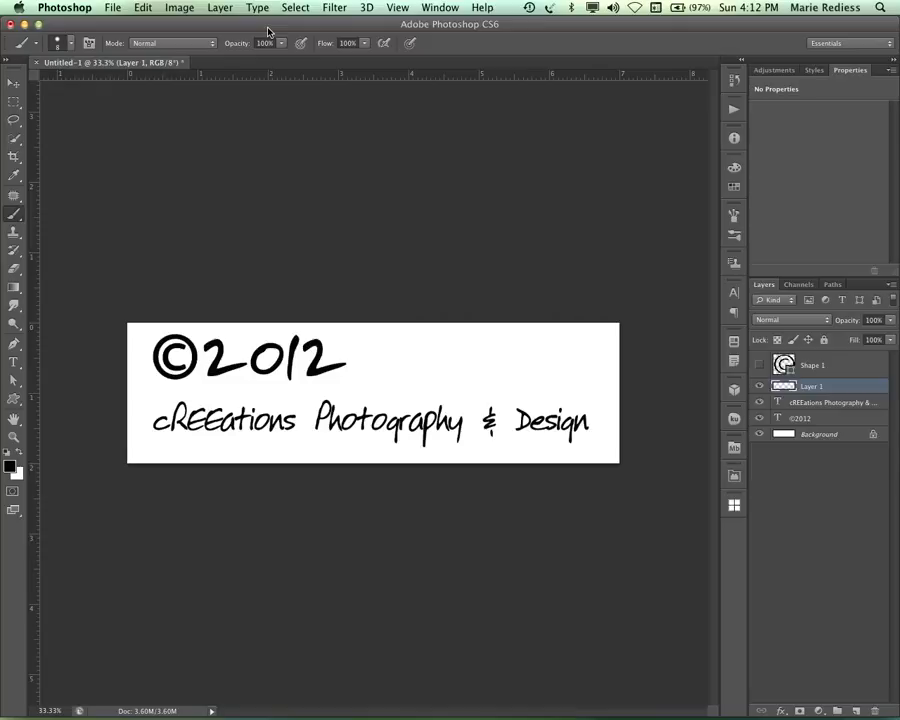
left_click(72, 45)
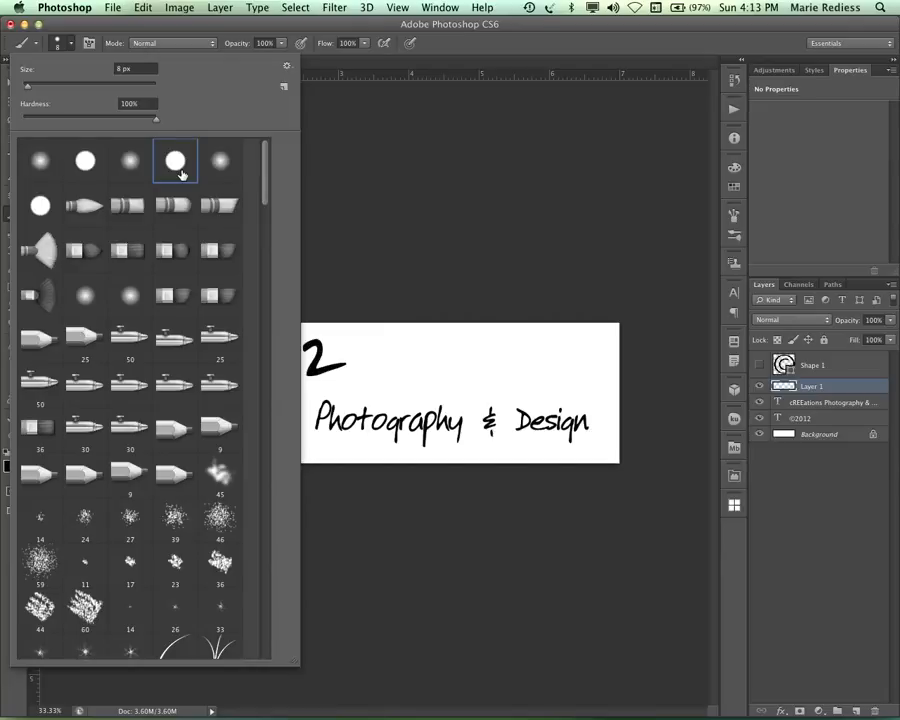
left_click(347, 30)
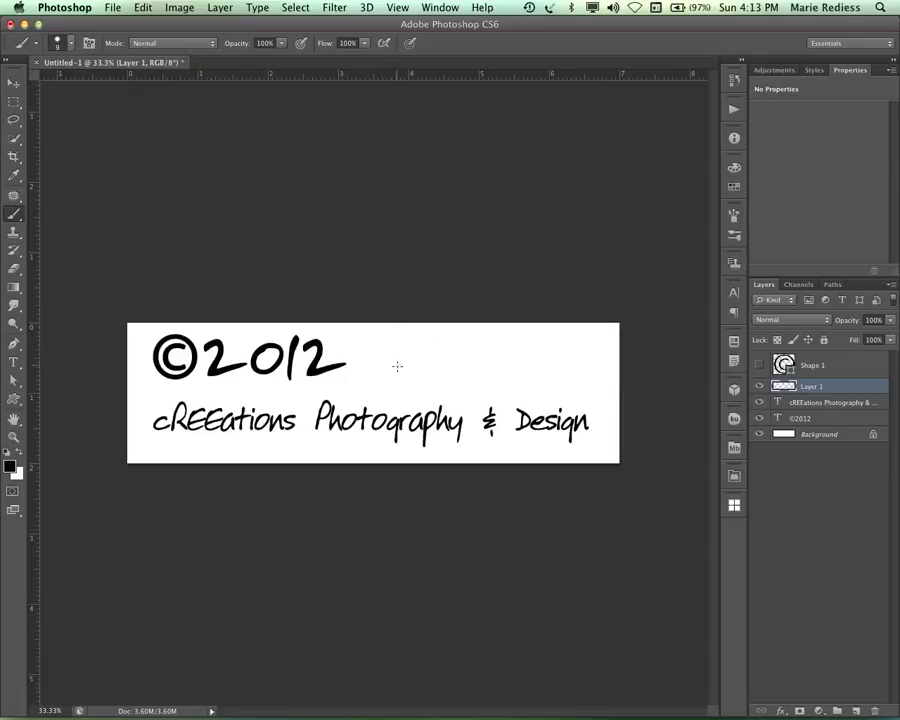
mouse_move(389, 402)
left_mouse_down()
mouse_move(393, 350)
mouse_move(408, 343)
mouse_move(422, 413)
left_mouse_up()
mouse_move(397, 343)
left_mouse_down()
mouse_move(418, 360)
mouse_move(472, 342)
left_mouse_up()
key("super+alt+z")
key("super+alt+z")
Step: Draw the handwritten initials freehand with the brush after the year, above the studio name line
mouse_move(410, 398)
left_mouse_down()
mouse_move(425, 353)
mouse_move(458, 405)
left_mouse_up()
mouse_move(412, 345)
left_mouse_down()
mouse_move(441, 333)
mouse_move(478, 358)
left_mouse_up()
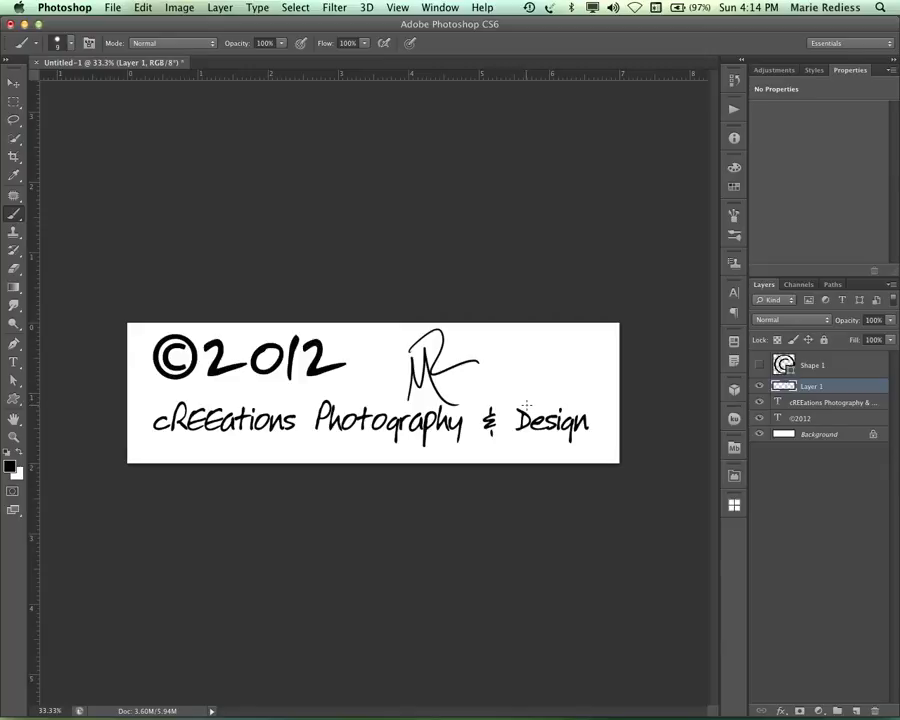
Step: Shift the drawn initials slightly right and move the ©2012 text right and down until it sits directly before them
left_click(13, 82)
mouse_move(414, 372)
left_mouse_down()
mouse_move(447, 371)
mouse_move(433, 372)
left_mouse_up()
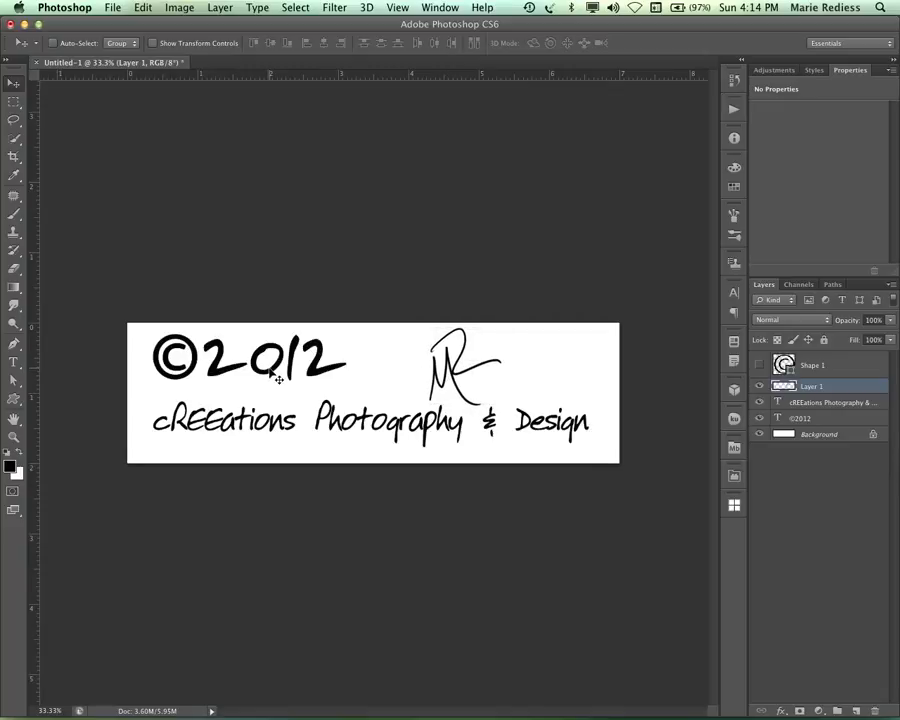
left_click_drag(278, 370, 351, 380)
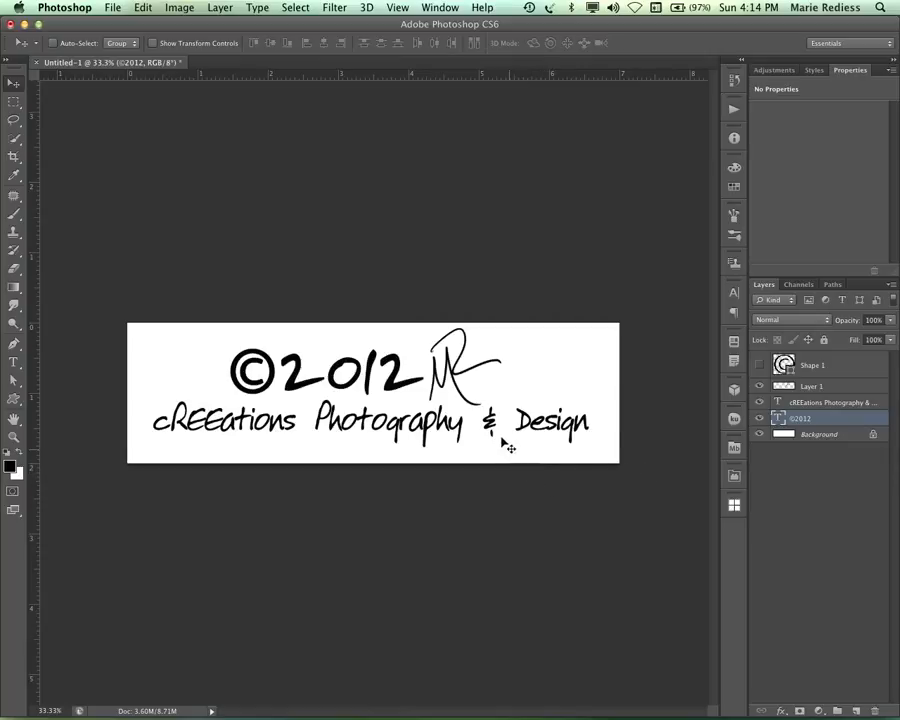
Step: Try out 2013, 2014 and 2015 as the year in the copyright text and restore 2012
key("t")
left_click(392, 372)
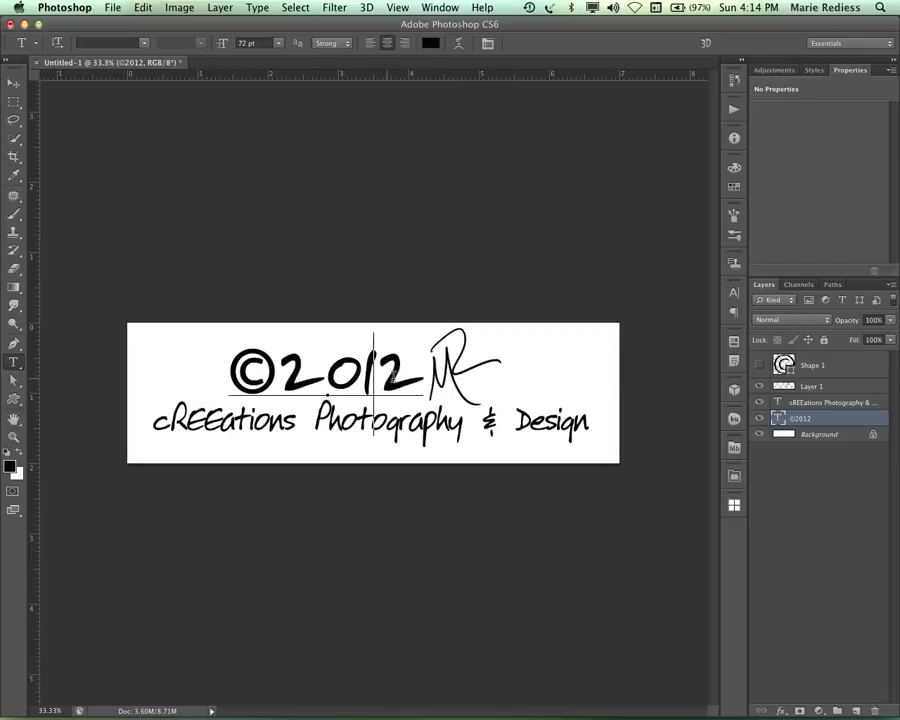
left_click_drag(396, 376, 401, 374)
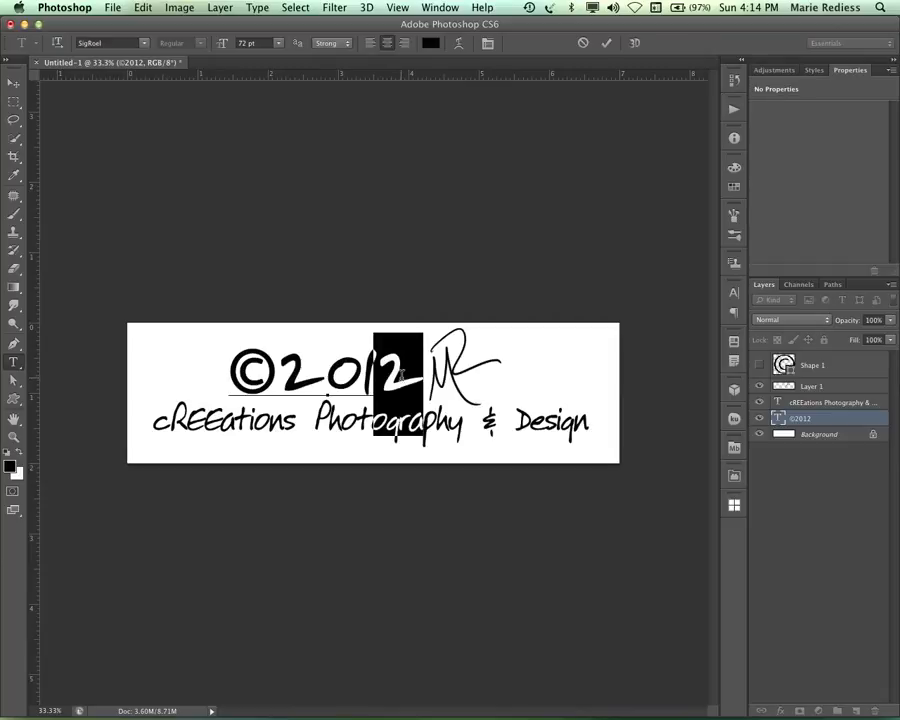
type("3")
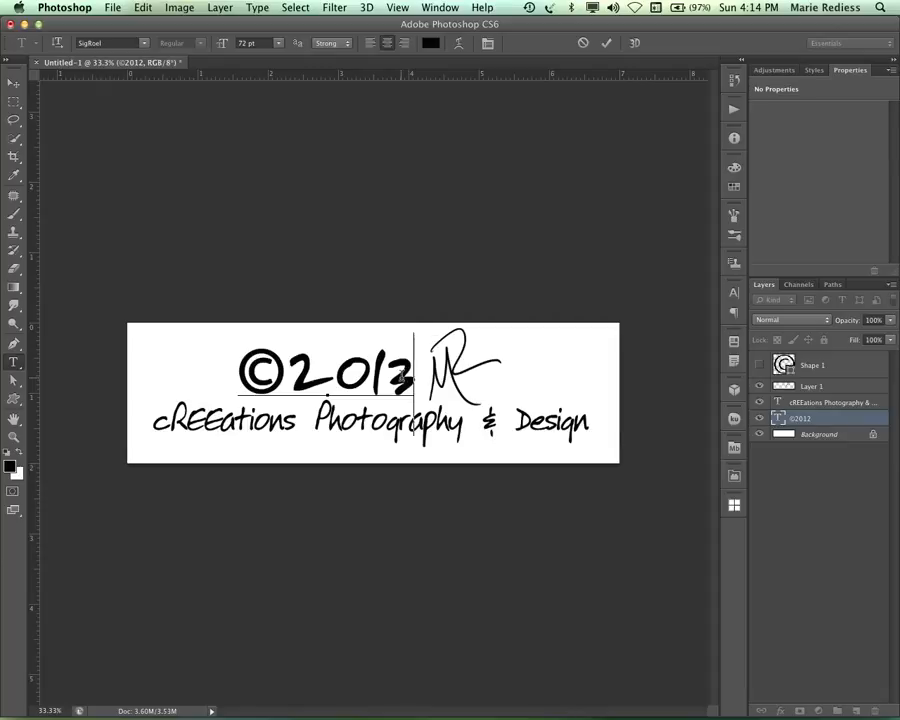
key("BackSpace")
type("4")
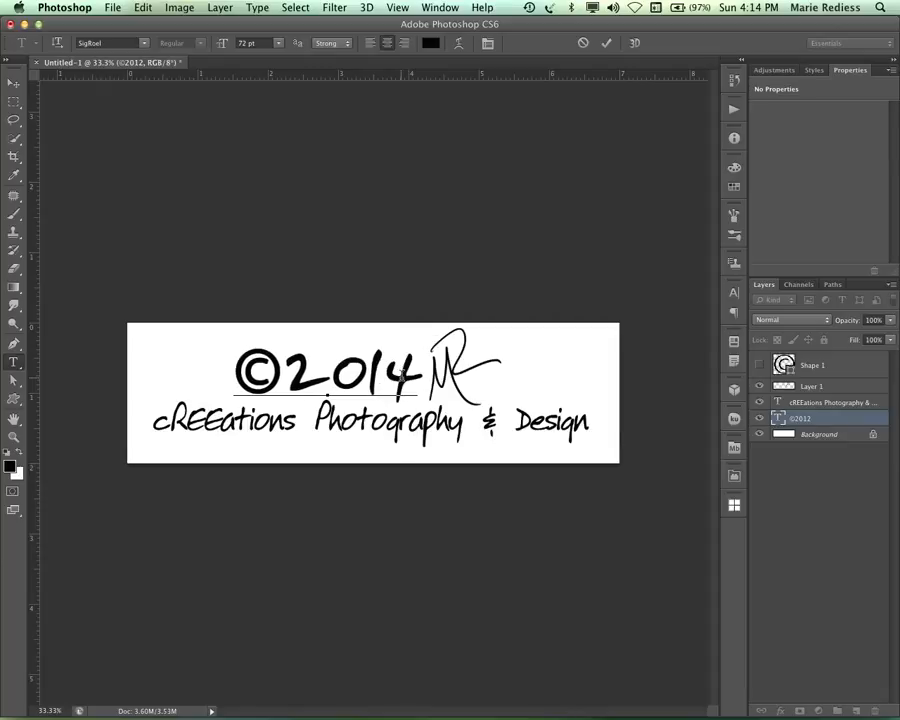
key("BackSpace")
type("5")
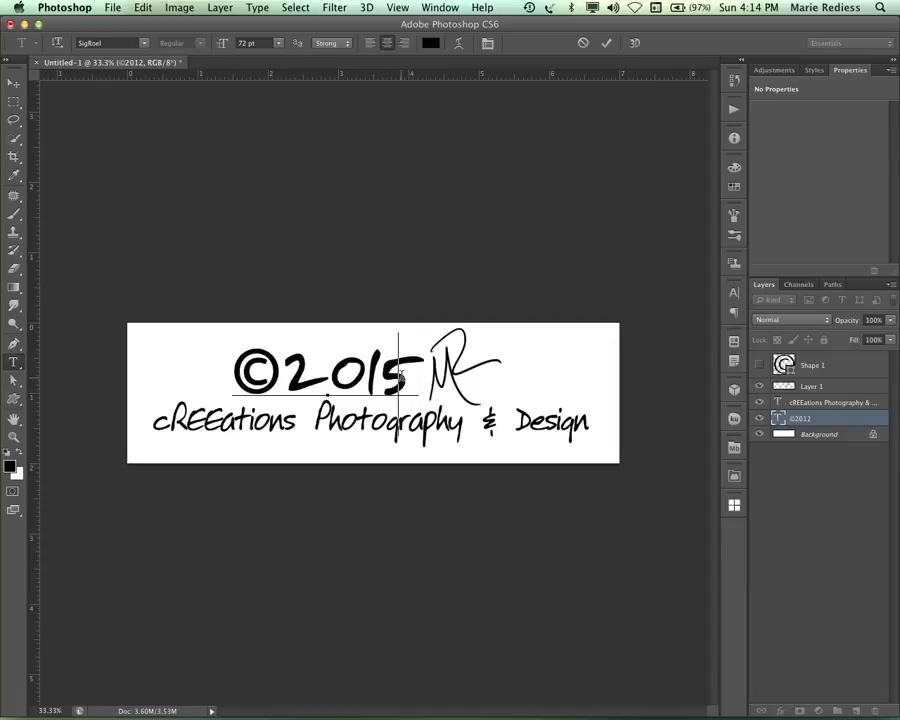
key("BackSpace")
type("2")
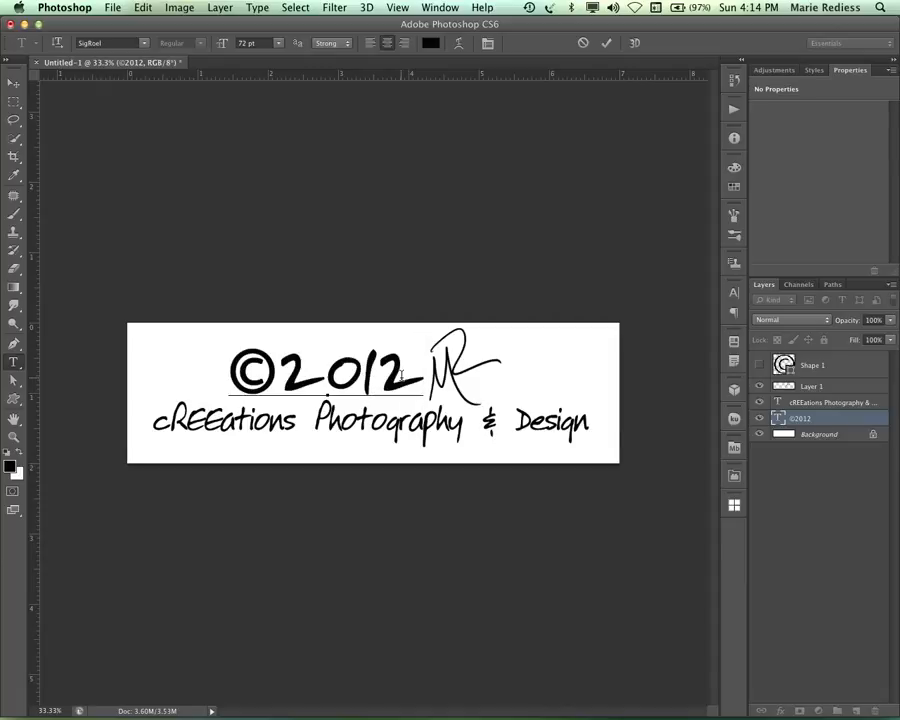
key("ctrl+Return")
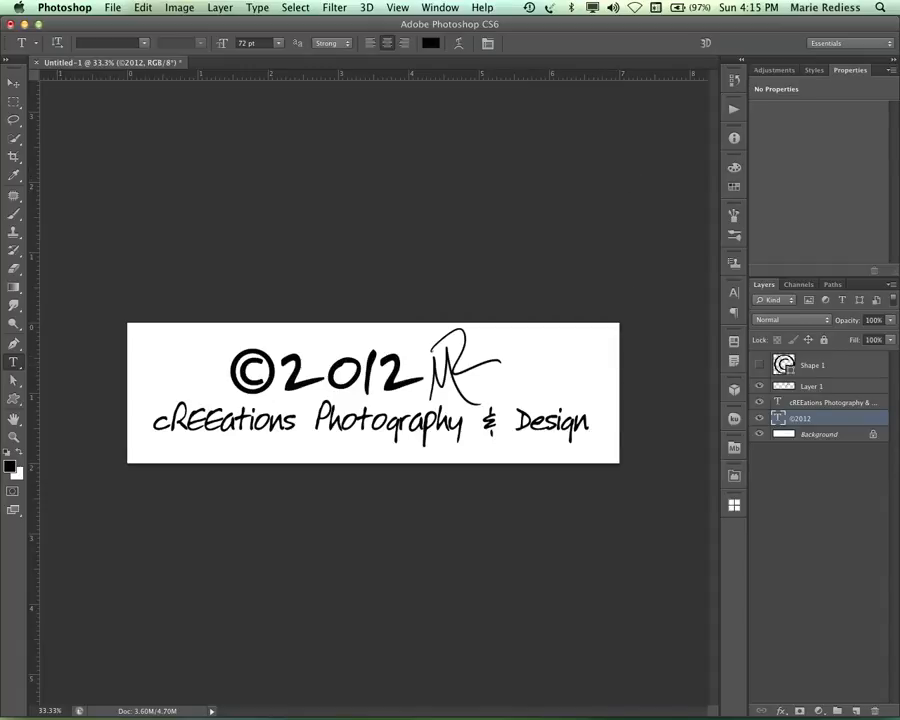
Step: Define the whole copyright design as a brush preset named "copyright with studio name 2012"
left_click(180, 8)
mouse_move(143, 8)
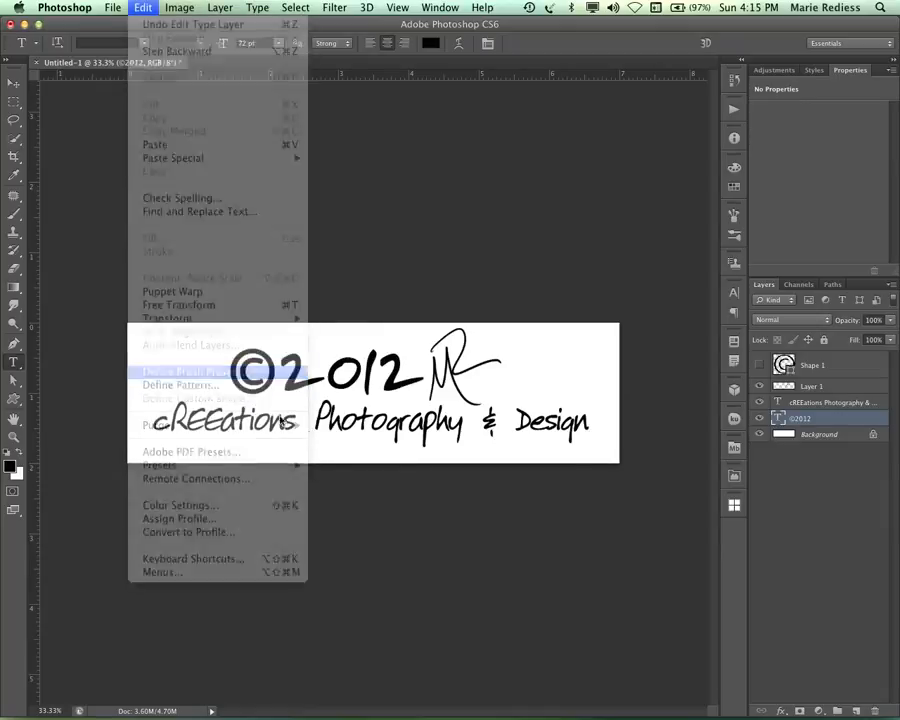
left_click(187, 372)
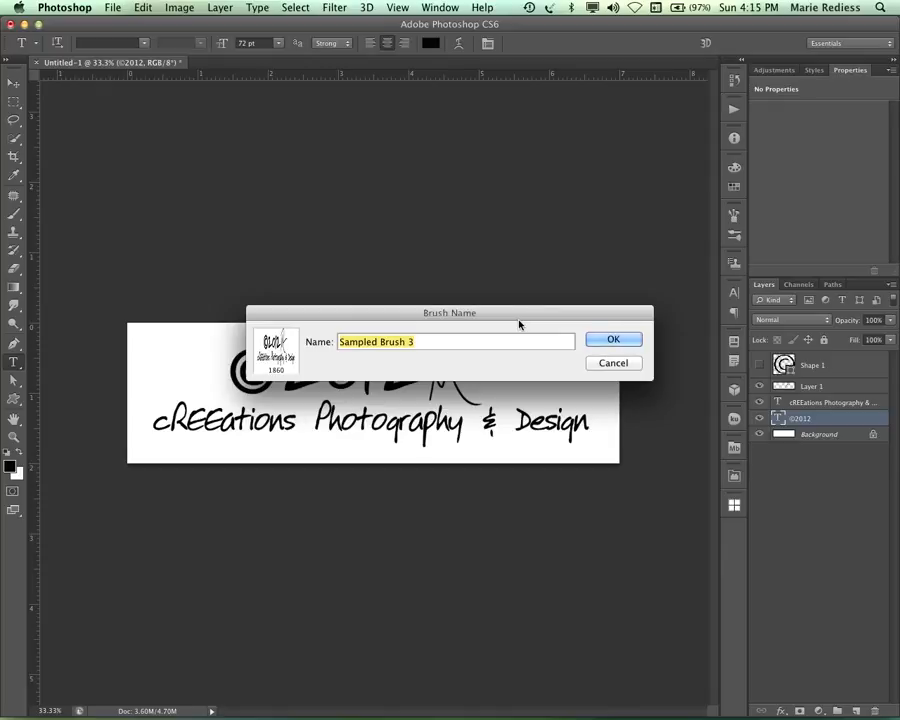
type("copyright with st")
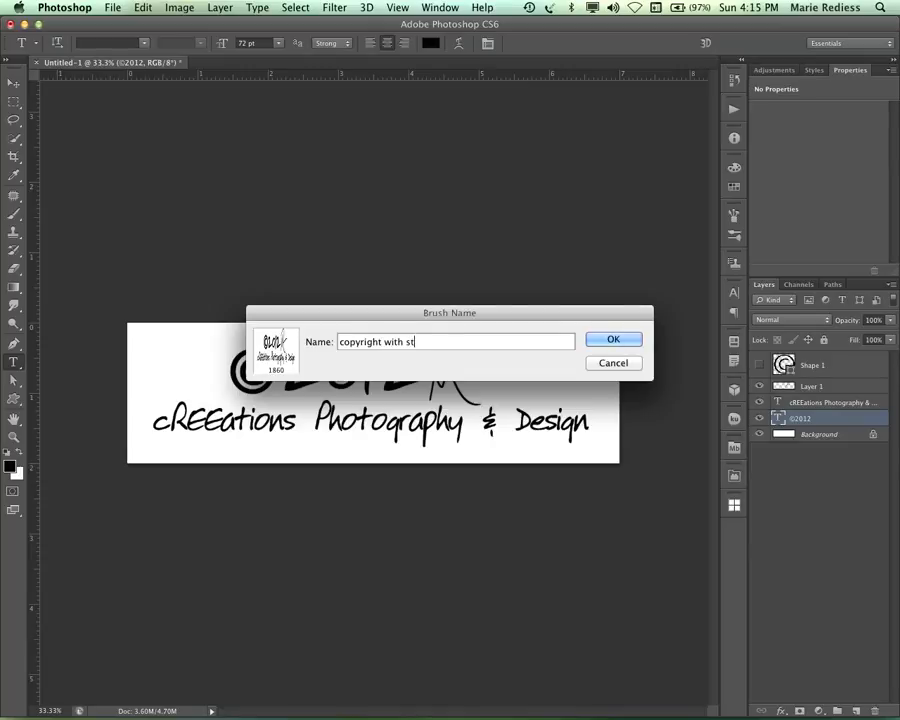
type("udio name 2012")
left_click(625, 340)
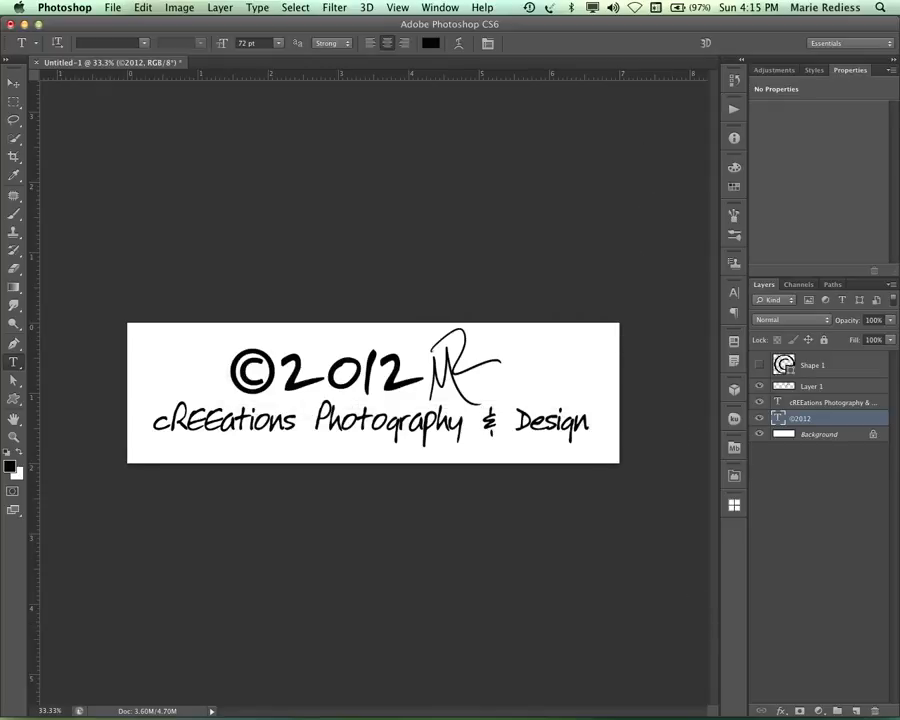
Step: Open the recent photo _DSC2080.jpg from the "many from one possibles" folder
left_click(112, 7)
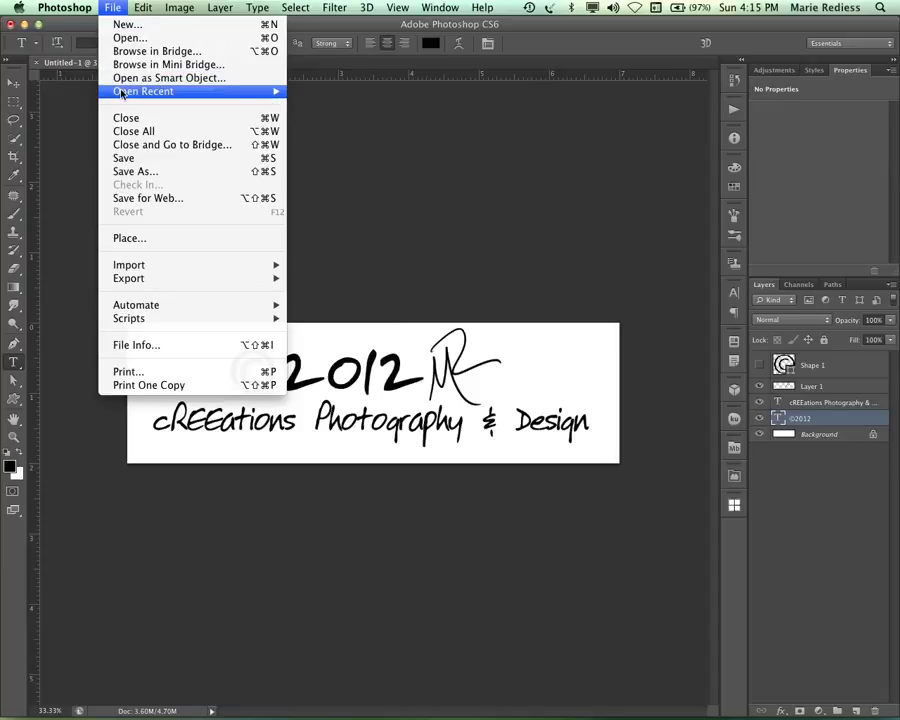
mouse_move(121, 93)
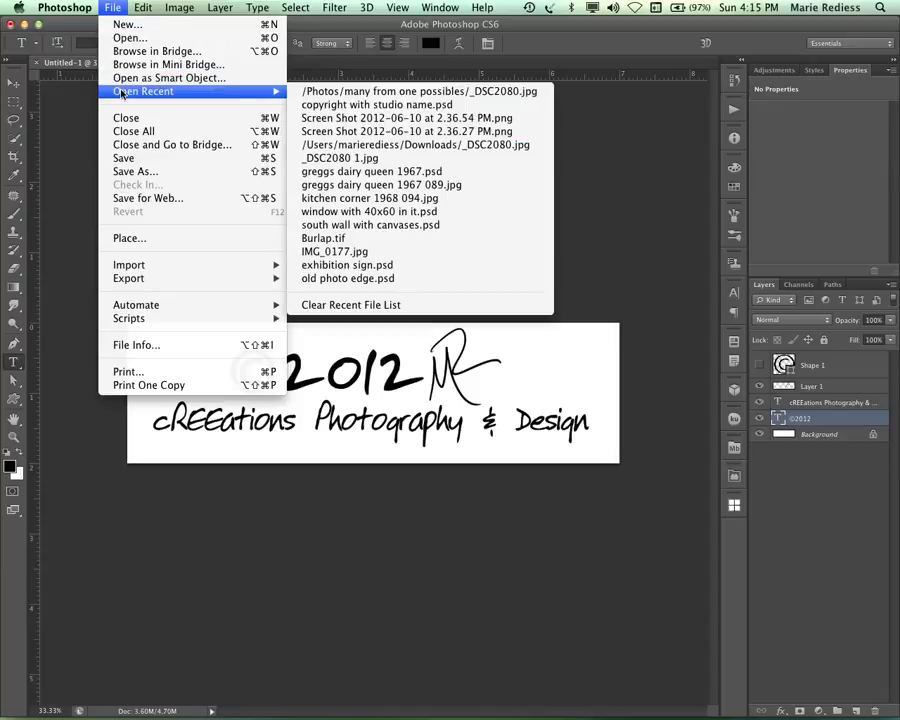
left_click(310, 91)
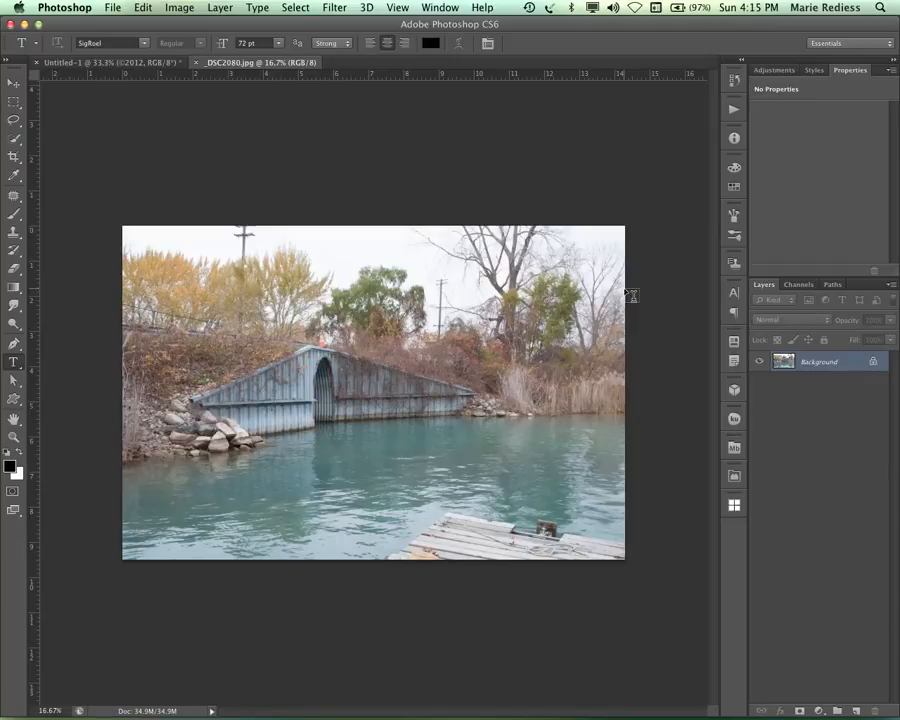
Step: Fit the photo in the window and choose the new 1860 px copyright preset for the Brush tool
key("super+0")
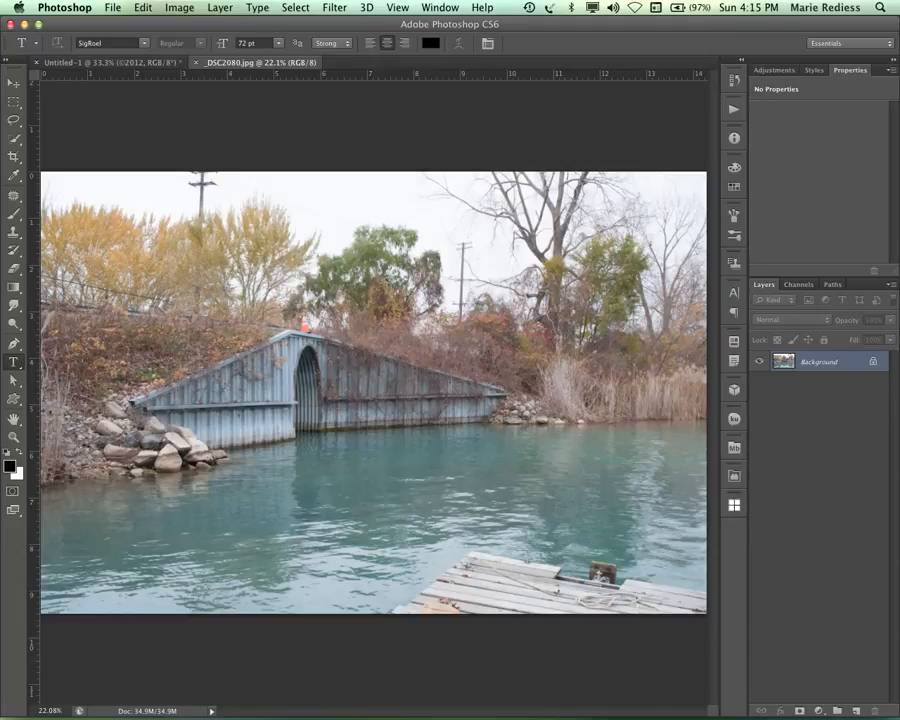
left_click(14, 213)
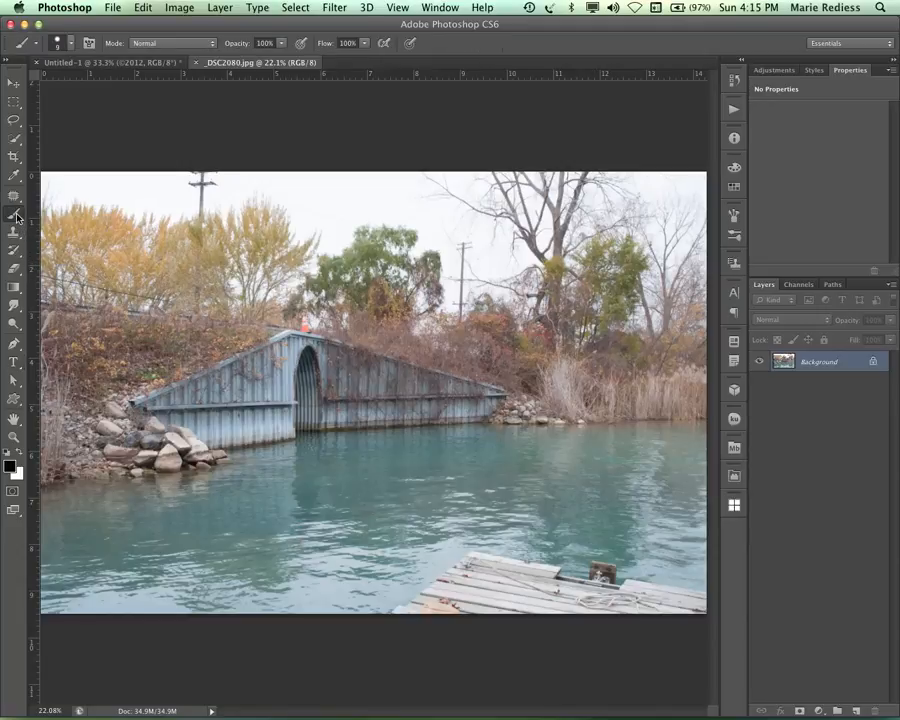
left_click(74, 46)
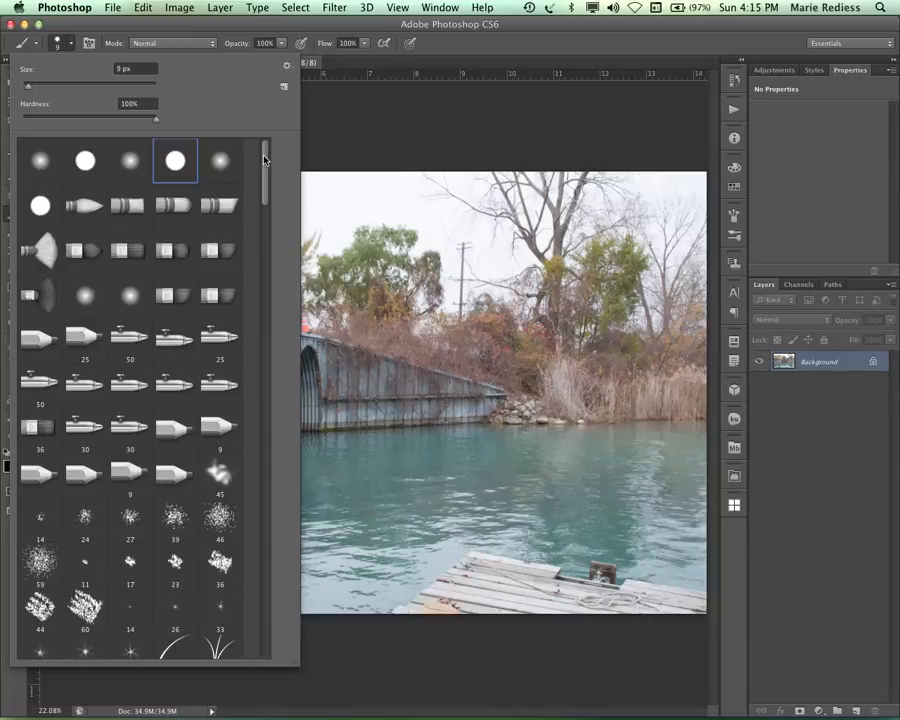
mouse_move(264, 160)
left_mouse_down()
mouse_move(257, 295)
mouse_move(265, 655)
left_mouse_up()
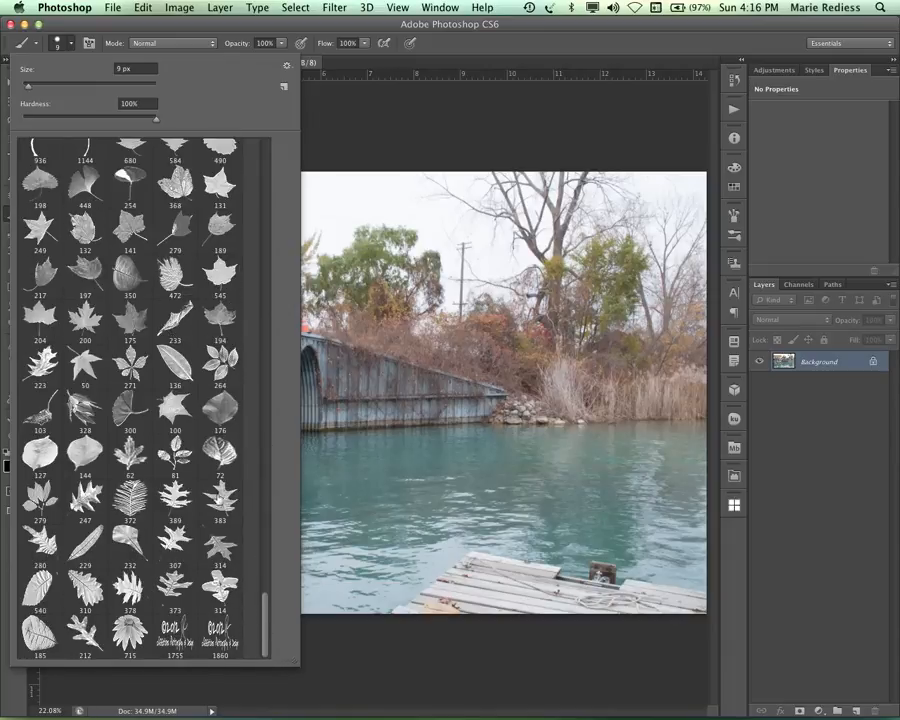
left_click(217, 632)
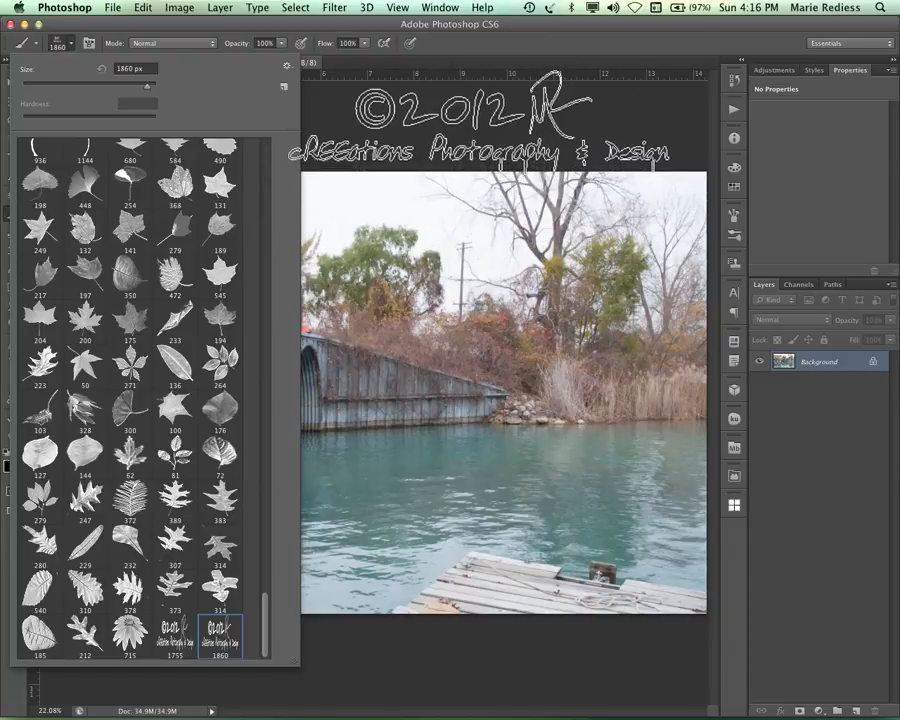
left_click(470, 52)
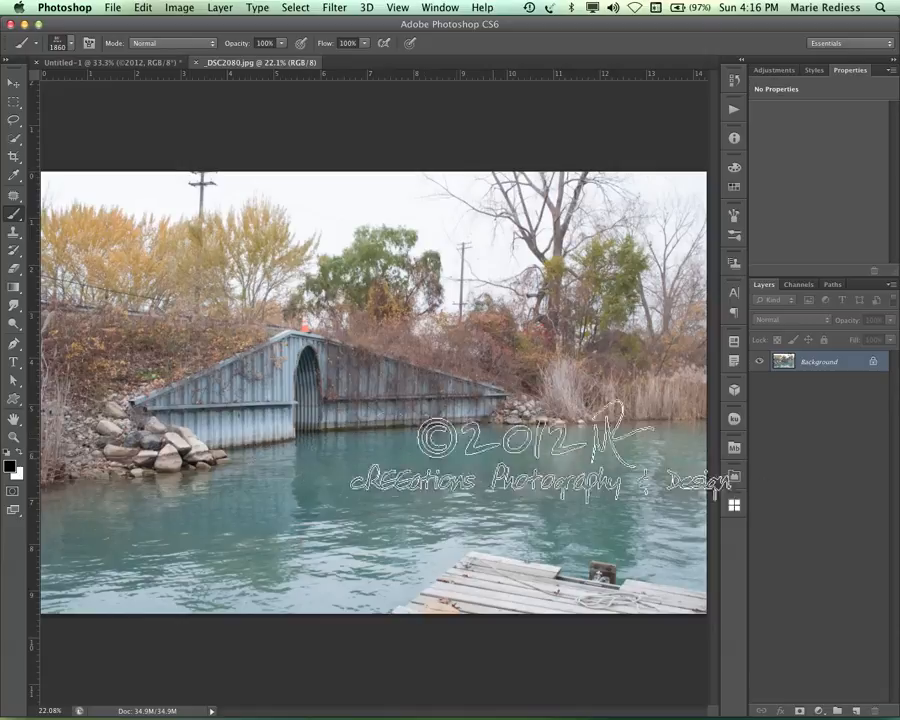
Step: Stamp the copyright brush in black on a new layer over the water near the tunnel, and hide that layer
left_click(856, 711)
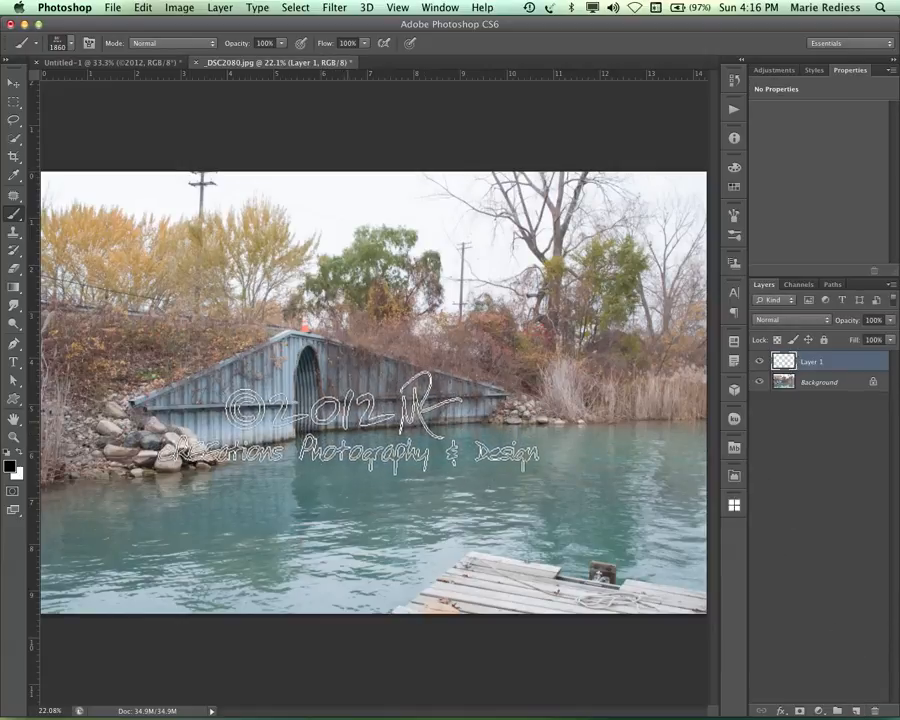
left_click(397, 452)
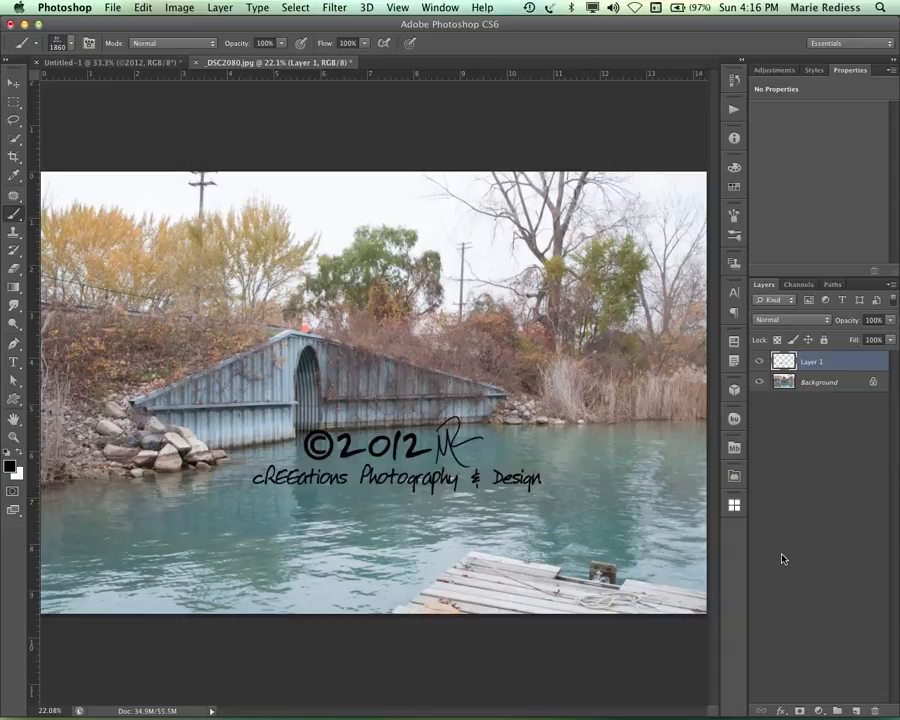
left_click(759, 362)
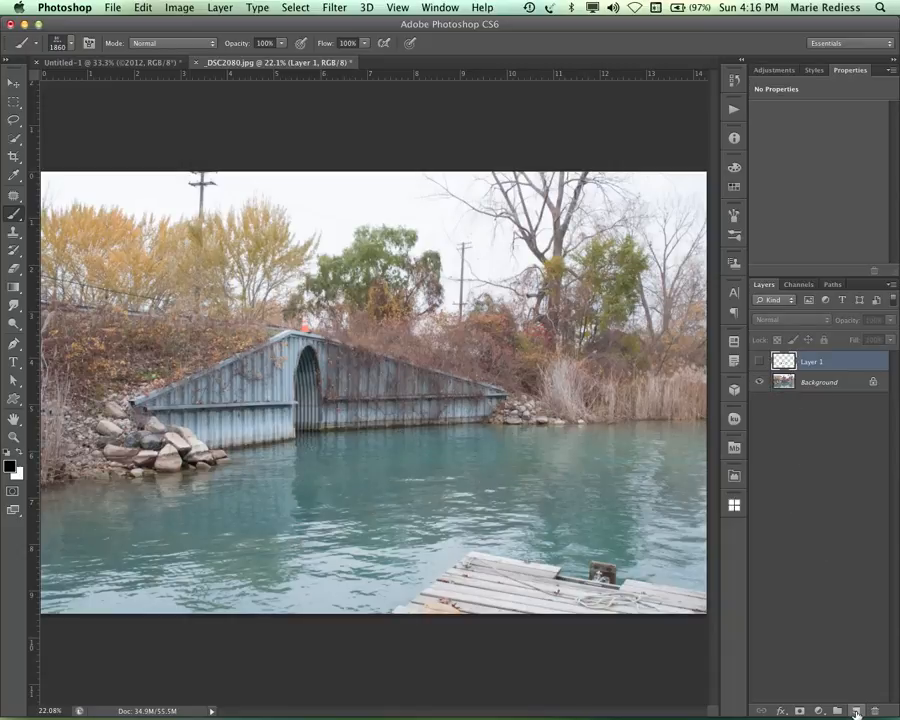
Step: Add a second new layer, make white the foreground colour and reduce the copyright brush to 600 px
left_click(855, 709)
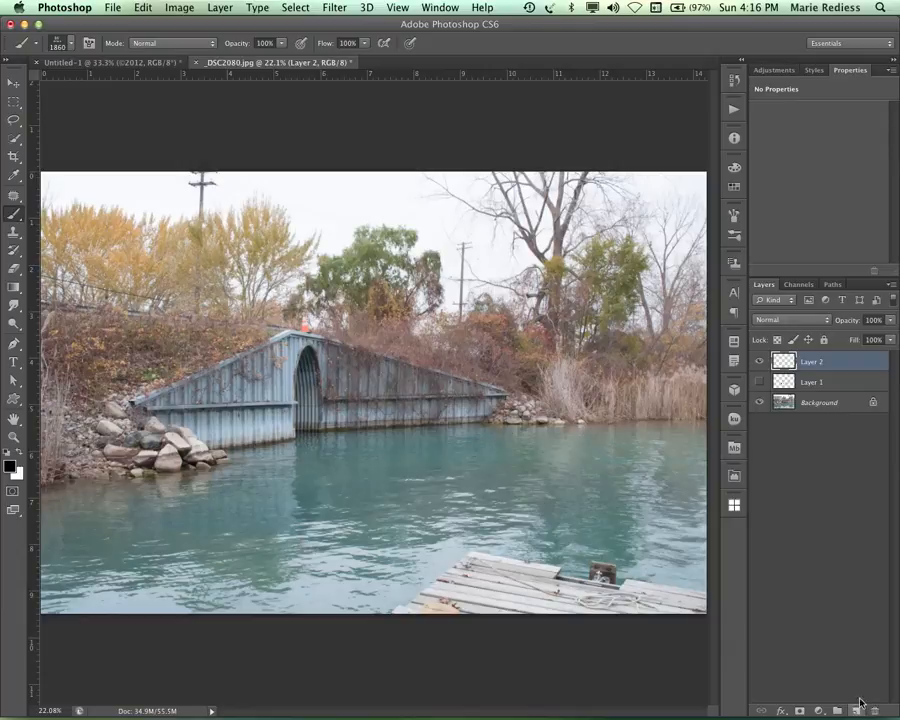
left_click(18, 452)
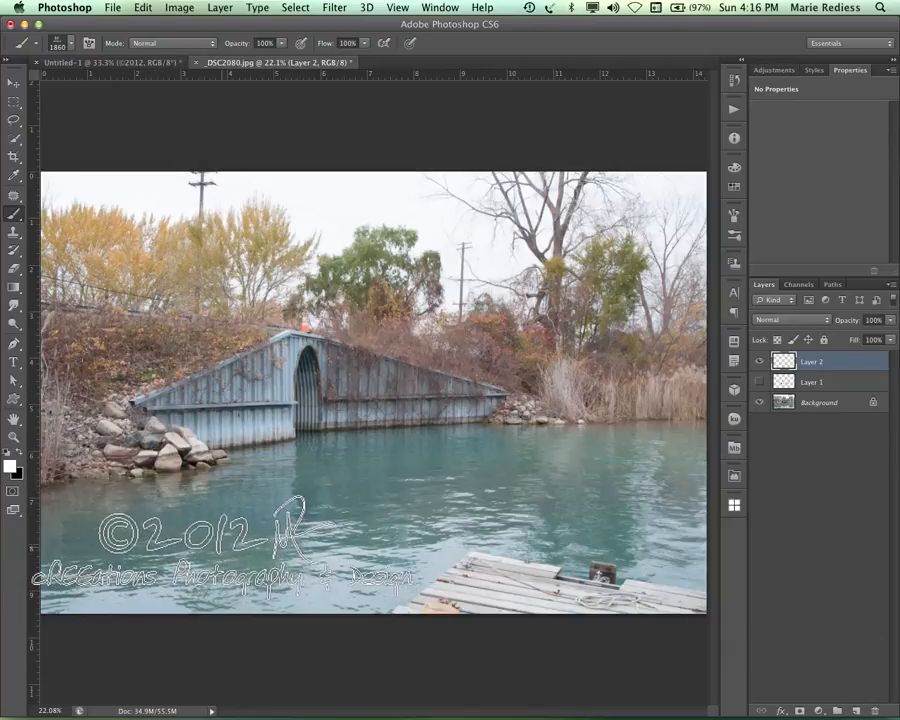
key("[")
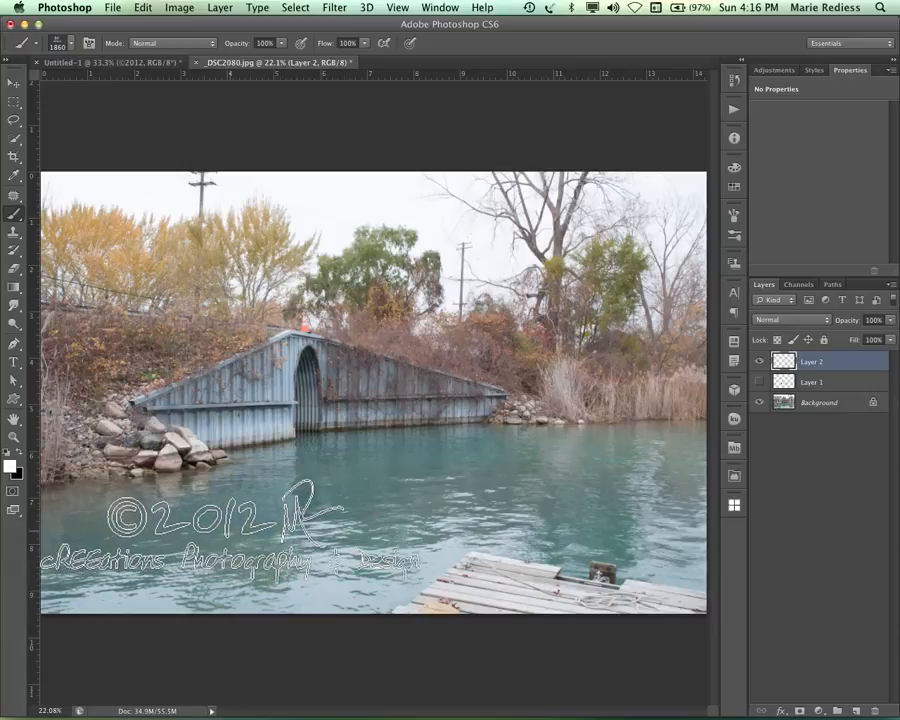
key("[")
key("[")
key("[")
key("[")
key("[")
key("[")
key("[")
key("[")
key("[")
key("[")
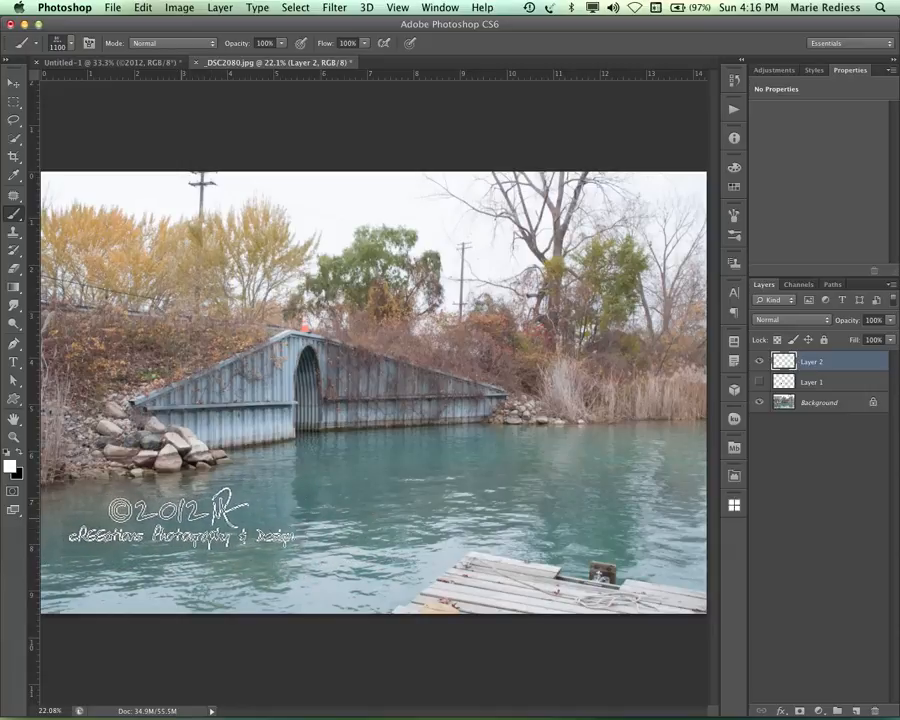
key("[")
key("[")
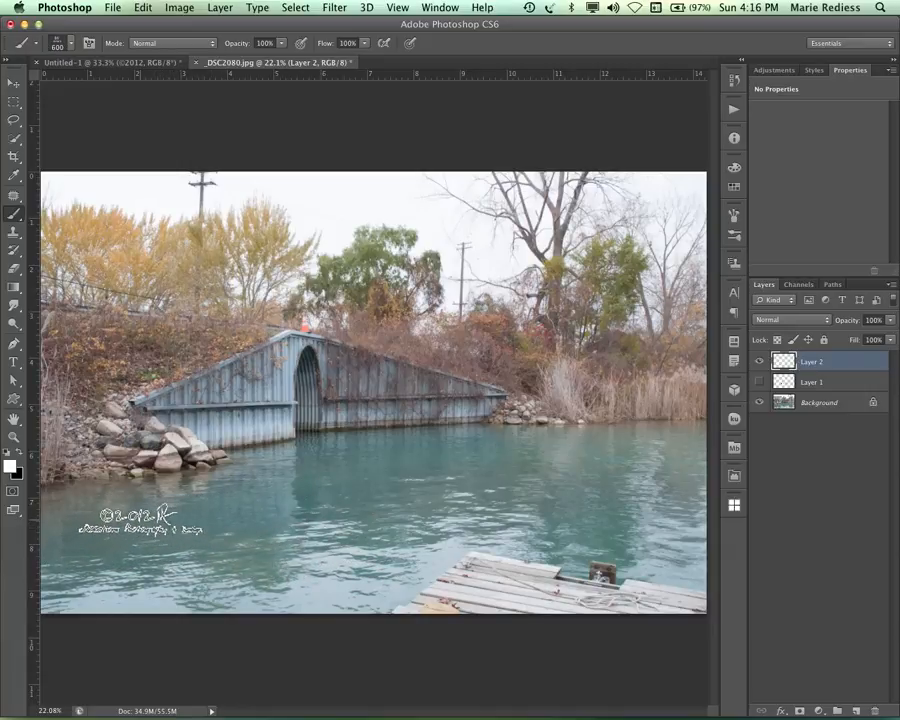
Step: Try a white copyright stamp on the water in the photo's lower-left area and undo it
left_click(137, 528)
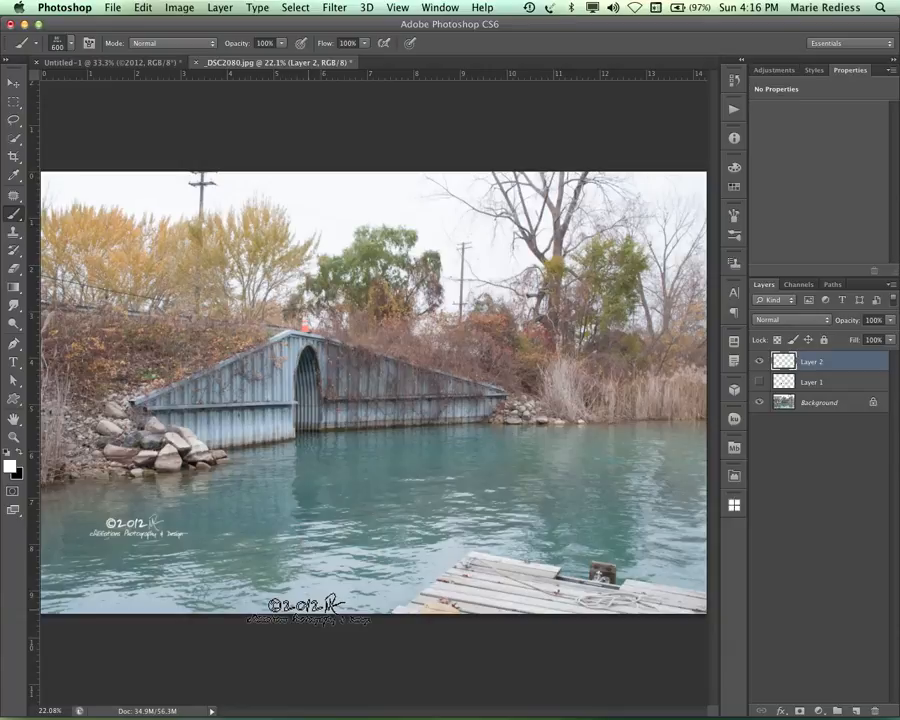
key("super+z")
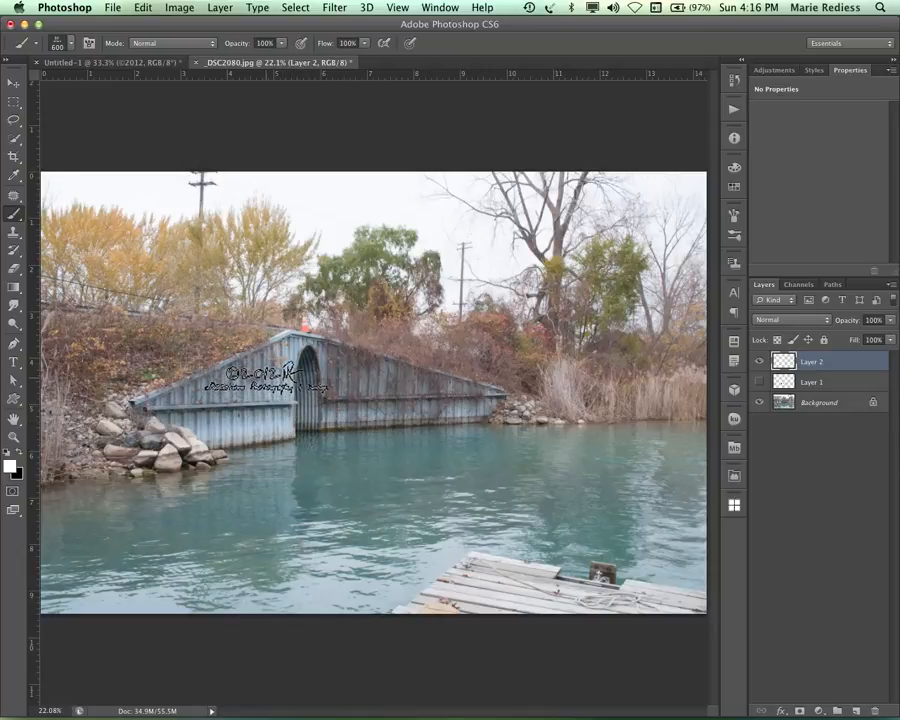
Step: Sample a light grey from the corrugated metal wall and stamp the copyright with it on the water in the photo's lower-left area
left_click(263, 390, "alt")
left_click(140, 527)
left_click(122, 520)
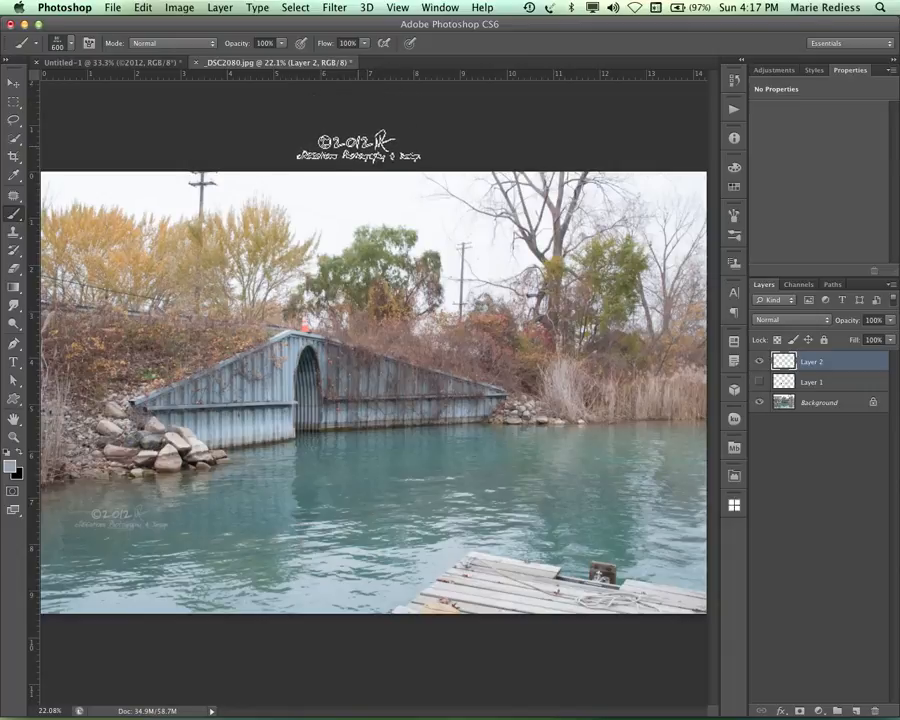
Step: Enlarge the copyright brush to 1200 px
key("bracketright")
key("bracketright")
key("bracketright")
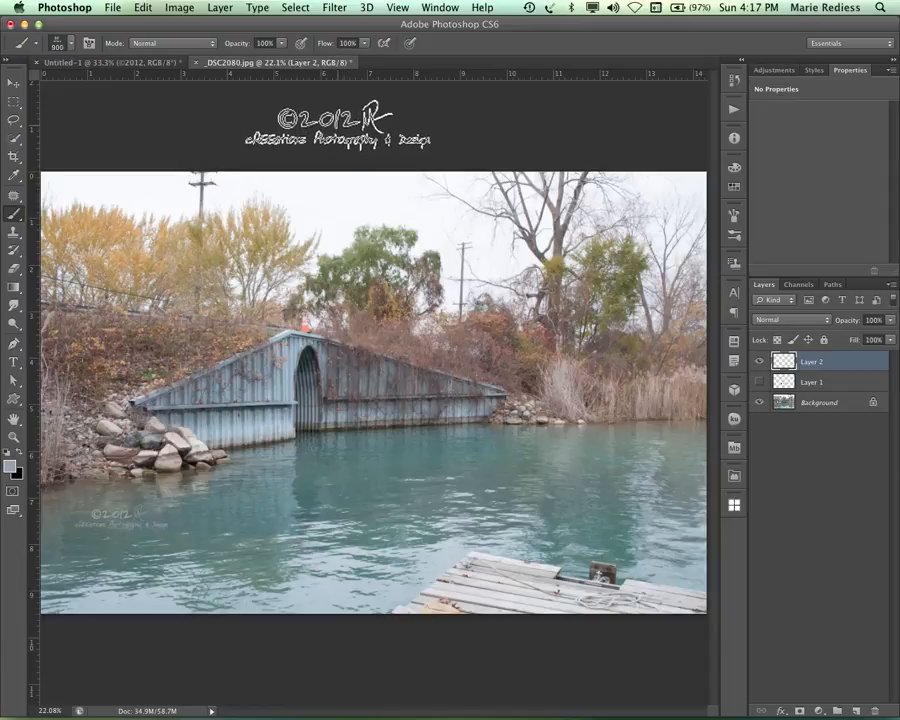
key("bracketright")
key("bracketright")
key("bracketright")
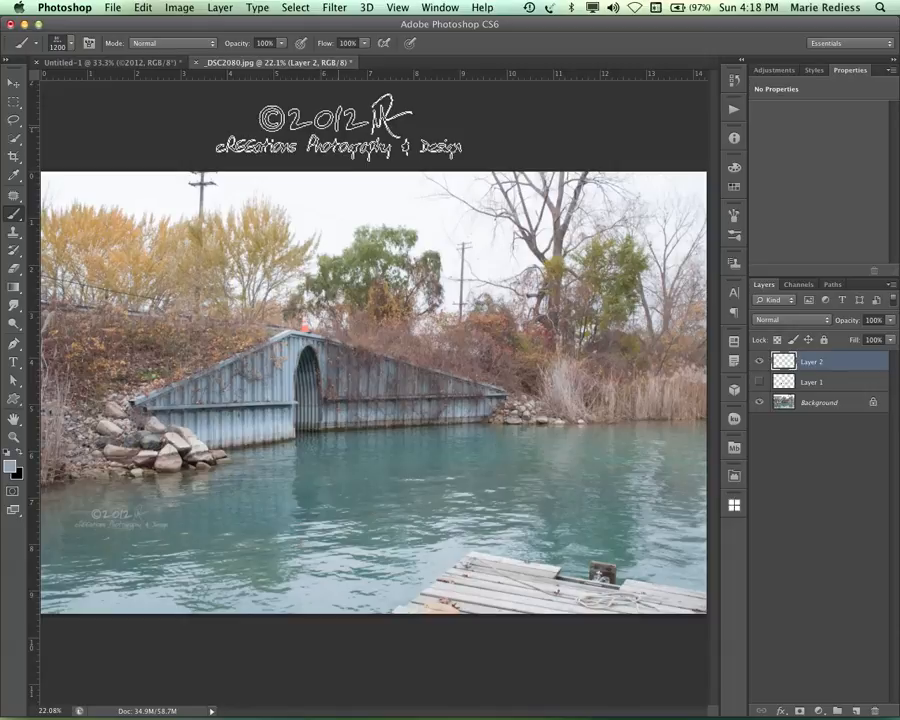
key("super+Tab")
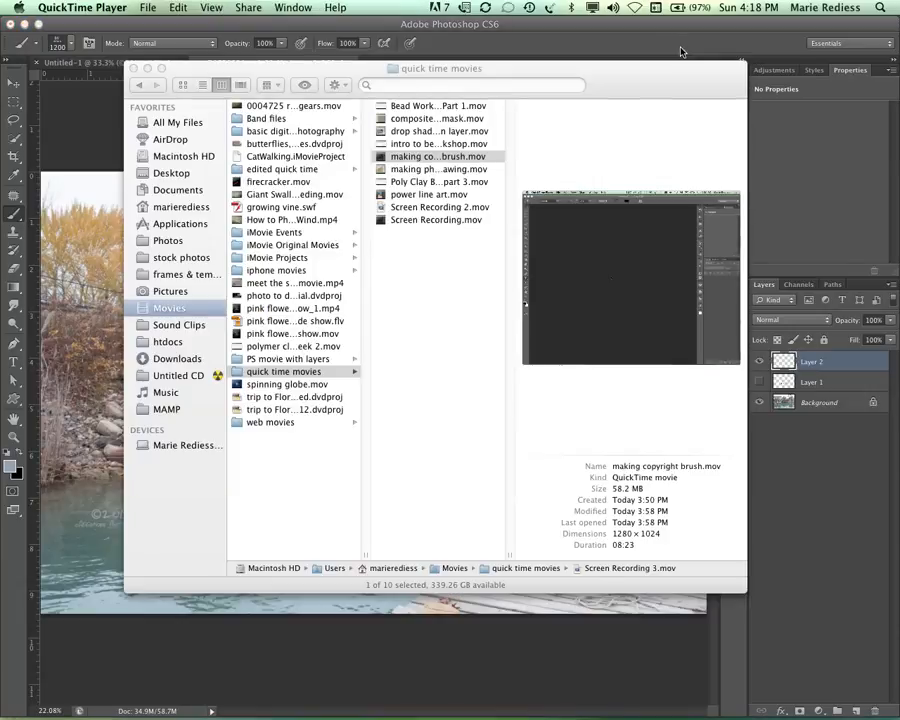